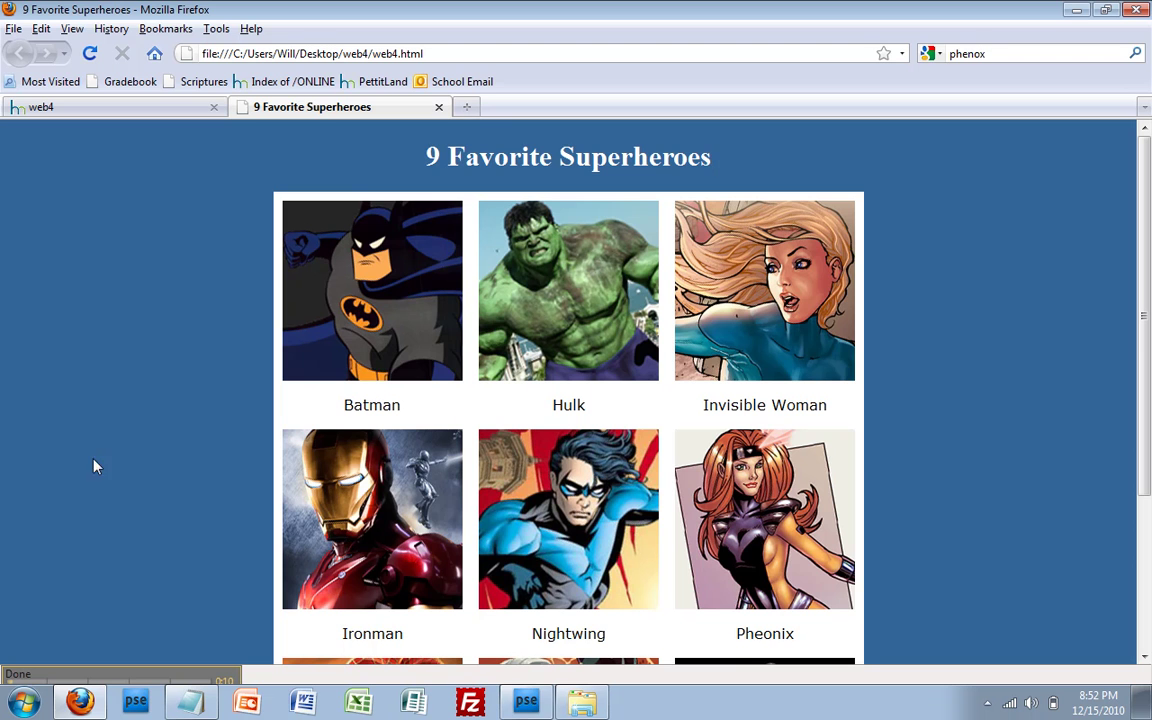
# Switch to Photoshop Elements and create a new 200 by 200 pixel image at 72 pixels/inch with a transparent background.
pyautogui.click(516, 699)
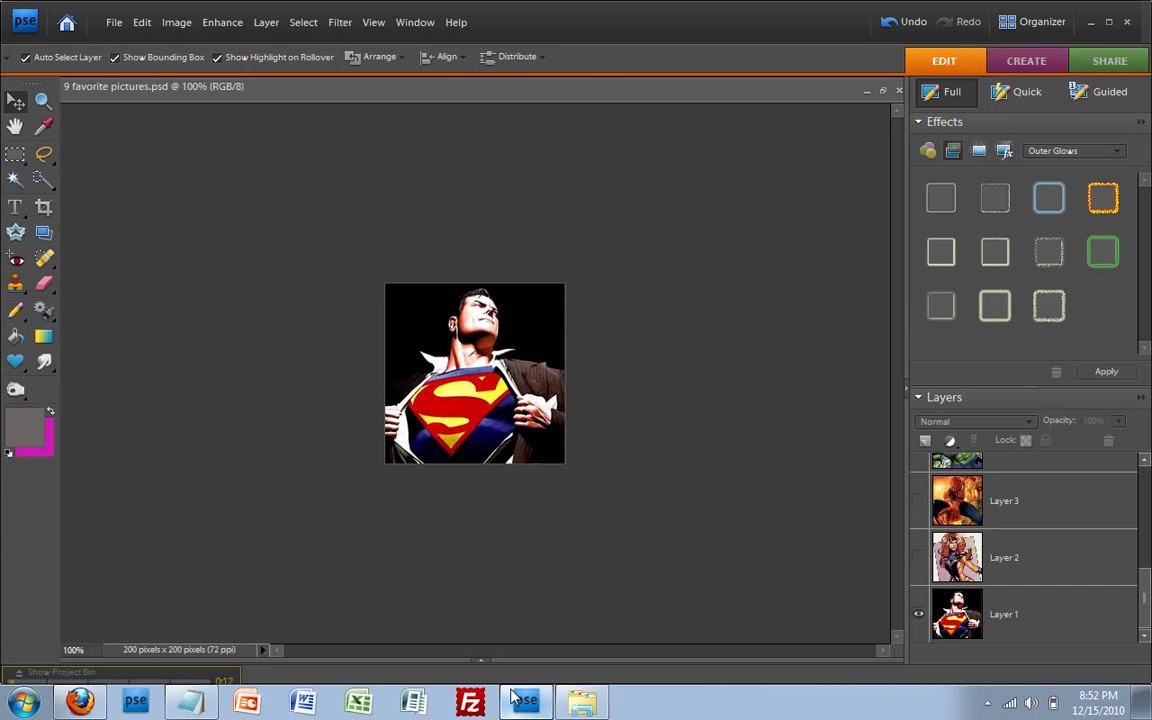
pyautogui.click(118, 30)
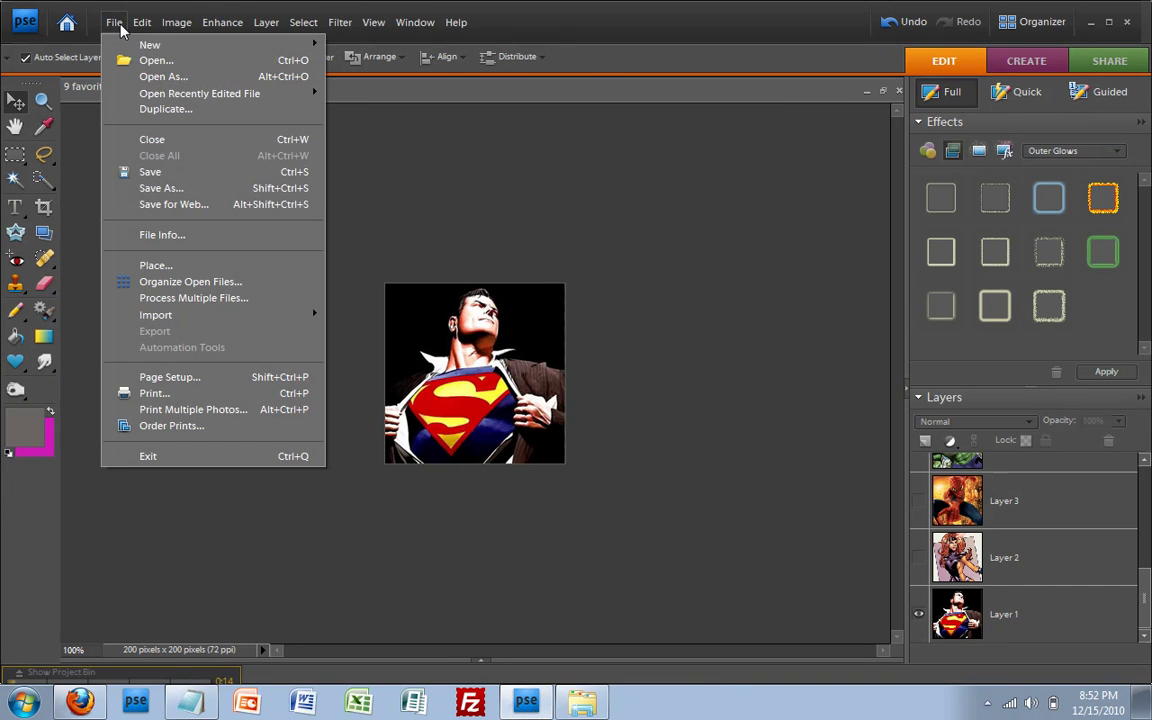
pyautogui.moveTo(150, 44)
pyautogui.click(343, 45)
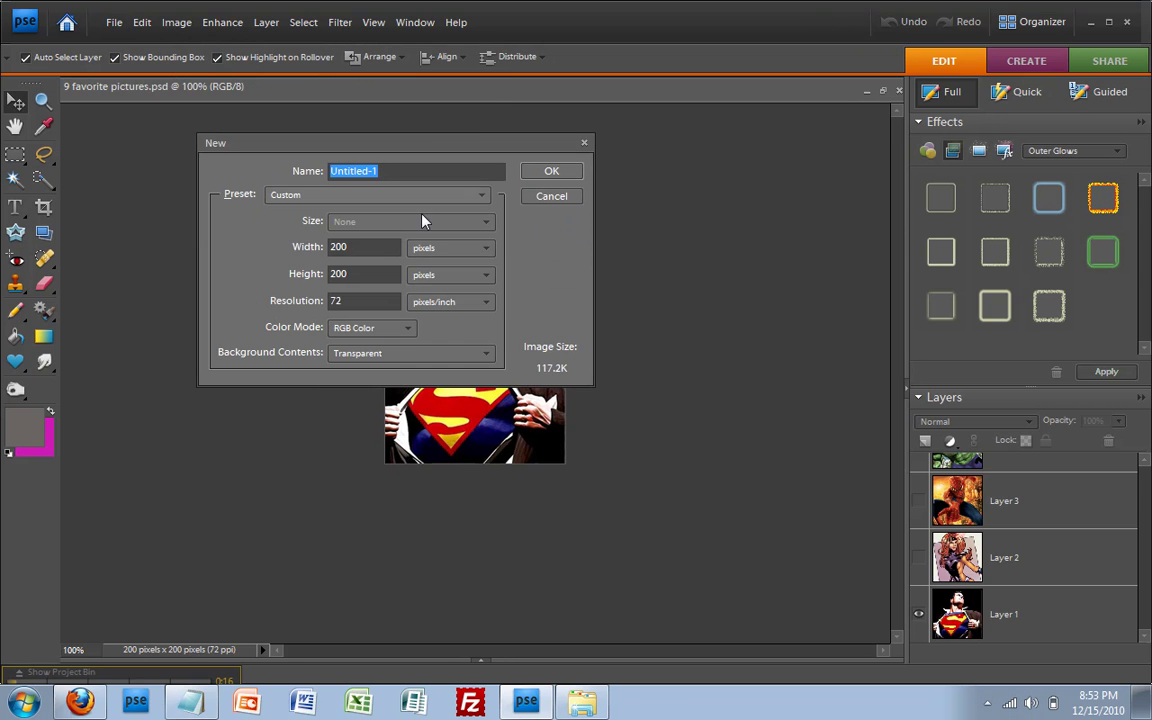
pyautogui.click(550, 173)
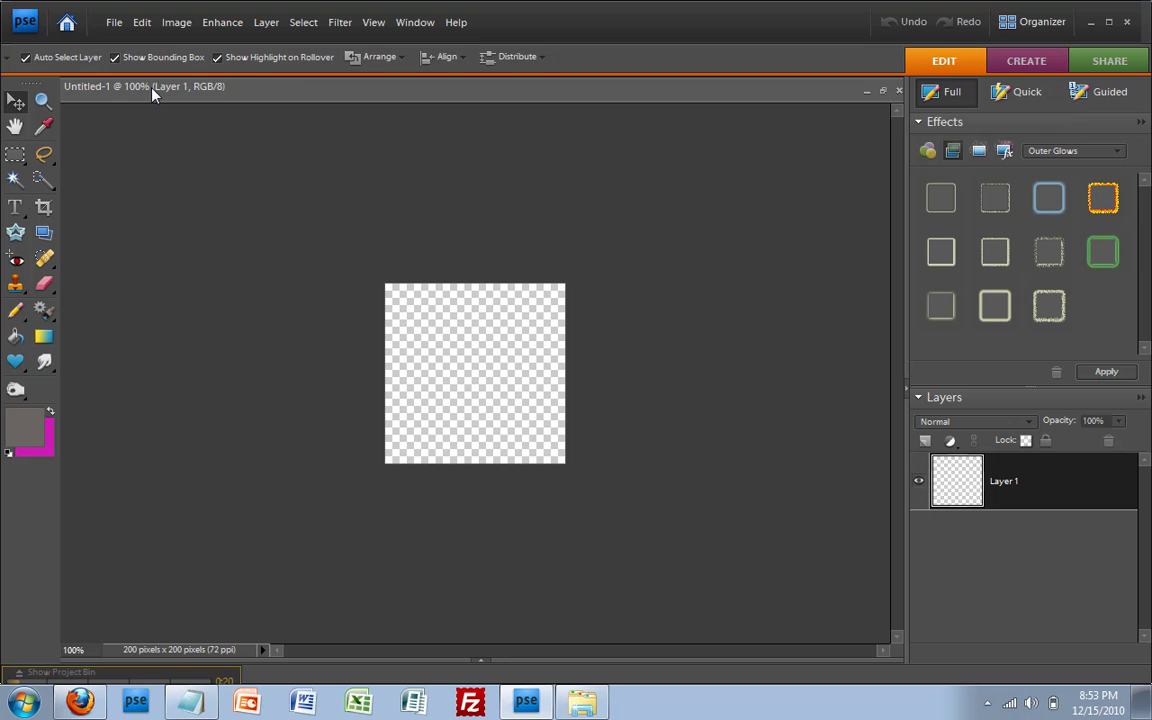
# Reshape the canvas into a wide banner of about 819 by 146 pixels by cropping beyond its side edges.
pyautogui.click(43, 206)
pyautogui.moveTo(316, 304)
pyautogui.mouseDown()
pyautogui.moveTo(455, 380)
pyautogui.moveTo(727, 435)
pyautogui.mouseUp()
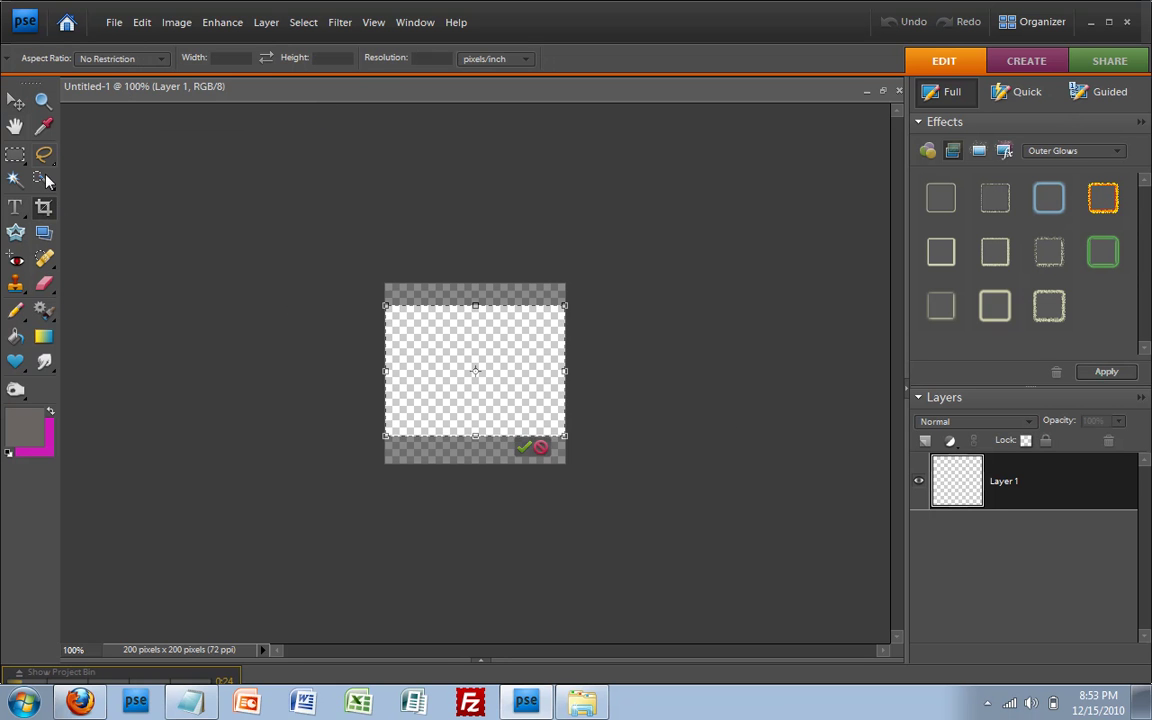
pyautogui.moveTo(386, 371); pyautogui.dragTo(120, 371)
pyautogui.moveTo(565, 371); pyautogui.dragTo(861, 378)
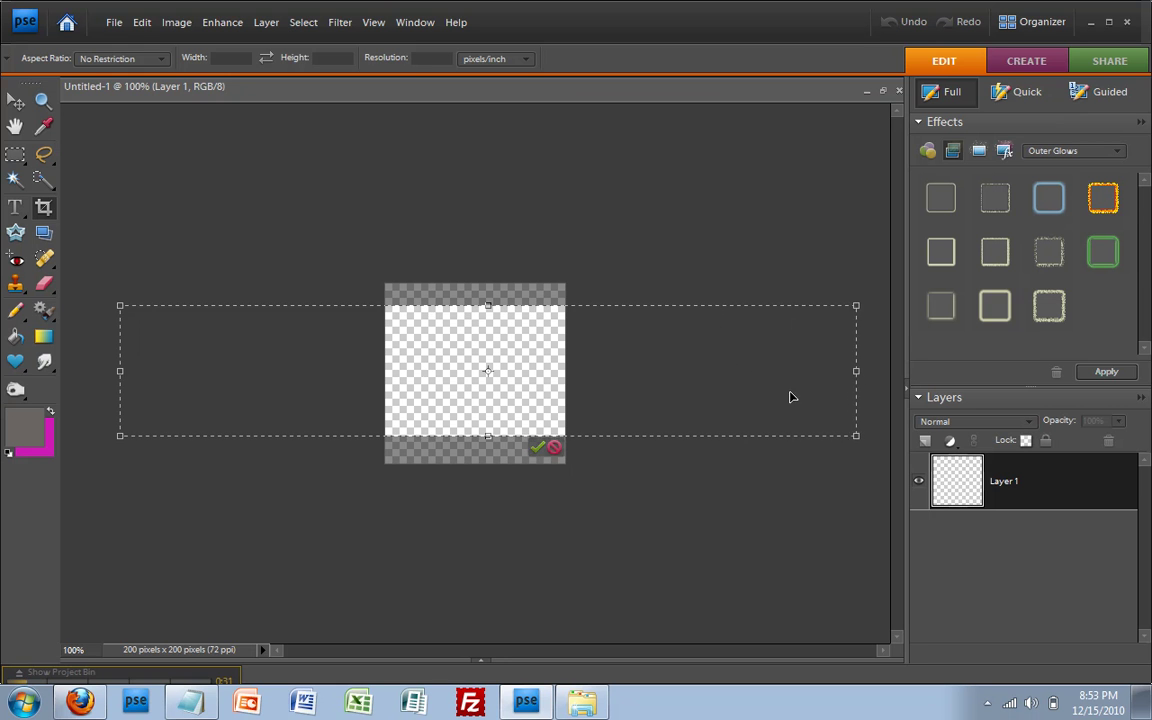
pyautogui.click(540, 449)
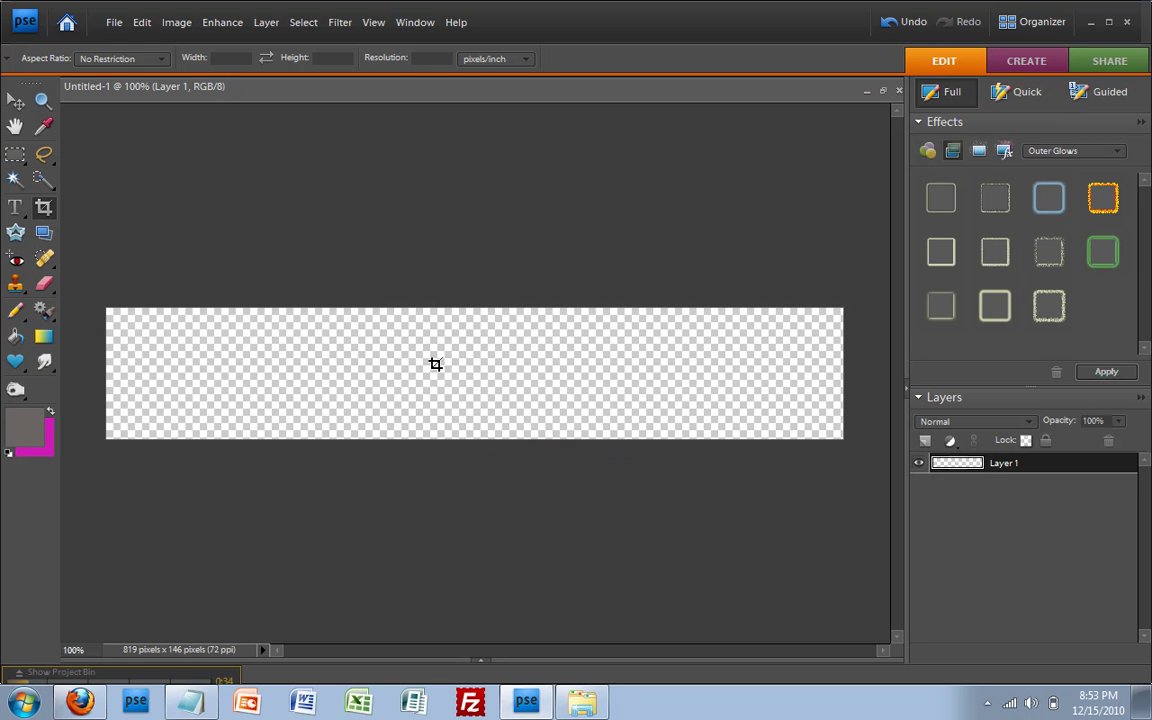
# Add the title text "Nine Favorite Superheroes" to the banner in 72 pt Old English Text MT.
pyautogui.click(16, 207)
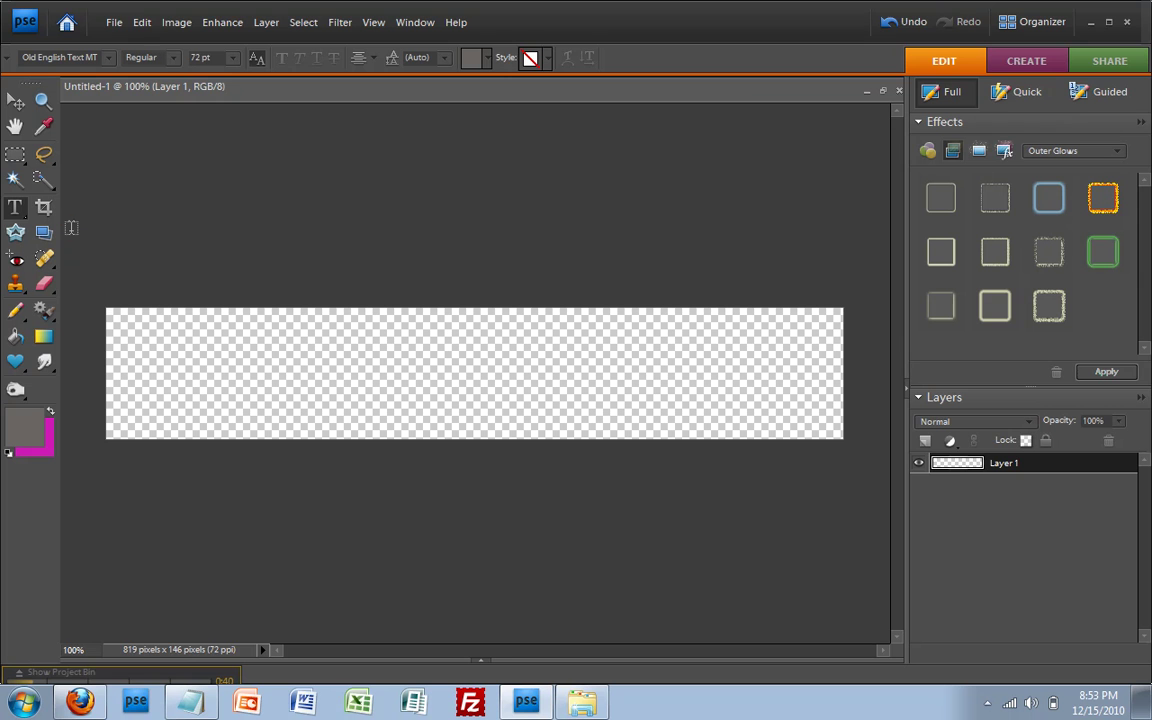
pyautogui.click(159, 370)
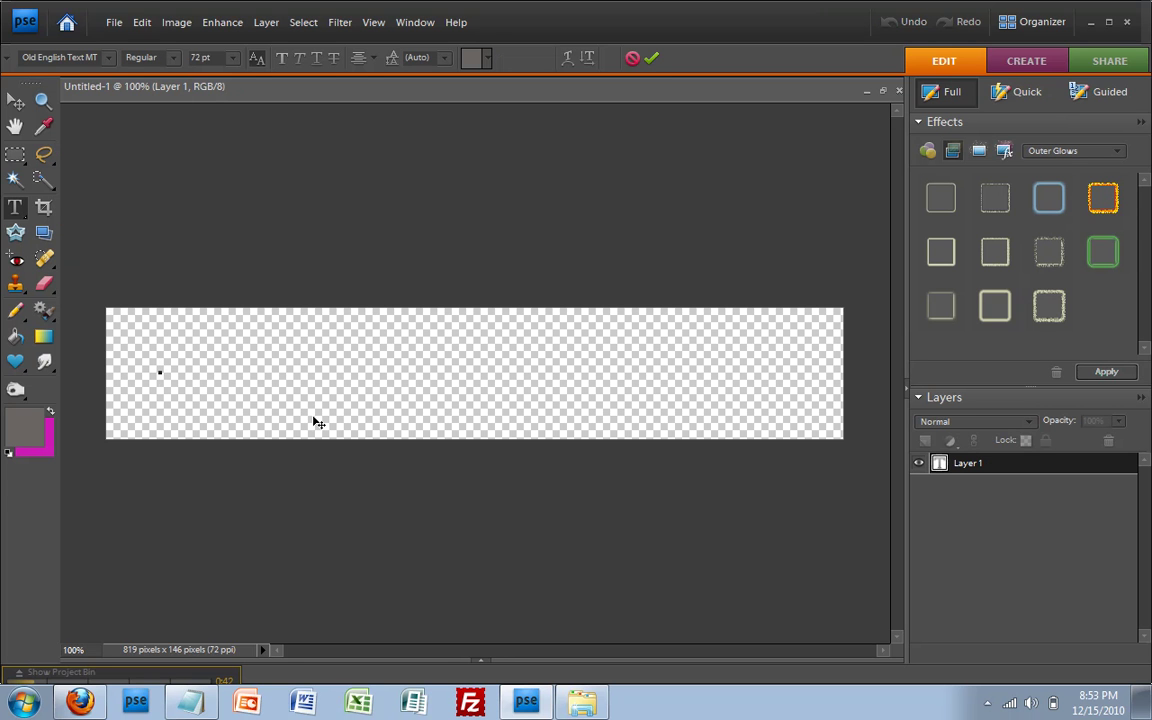
pyautogui.write('Nine')
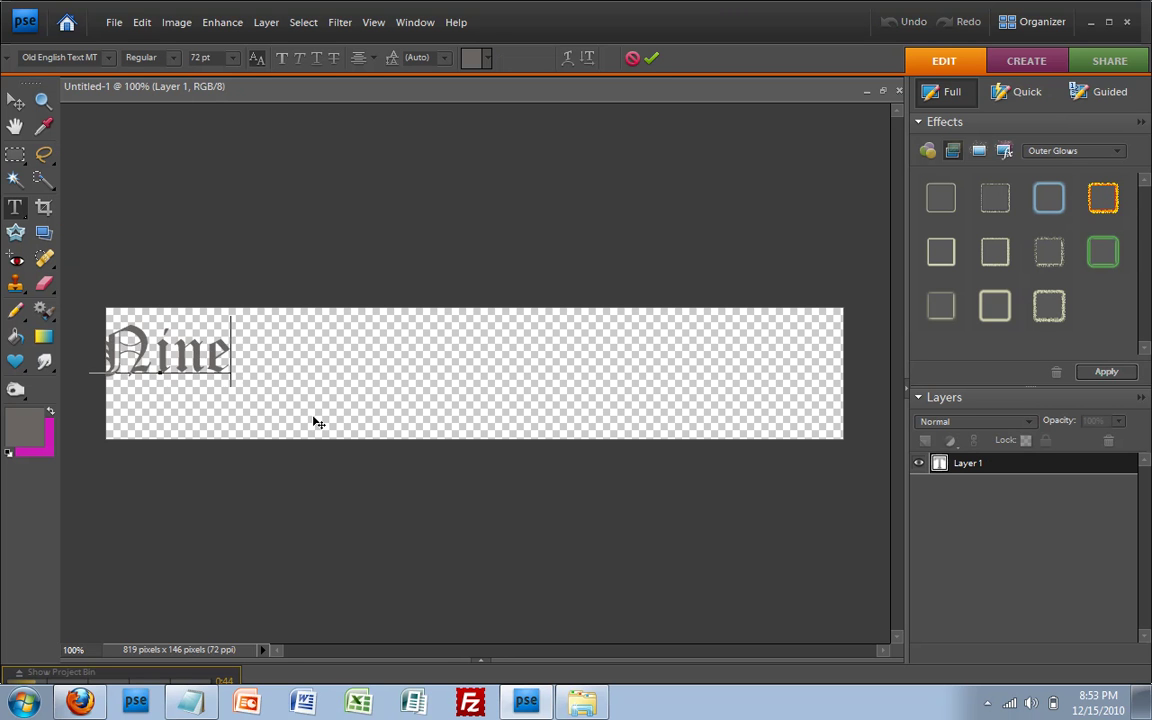
pyautogui.write(' Favori')
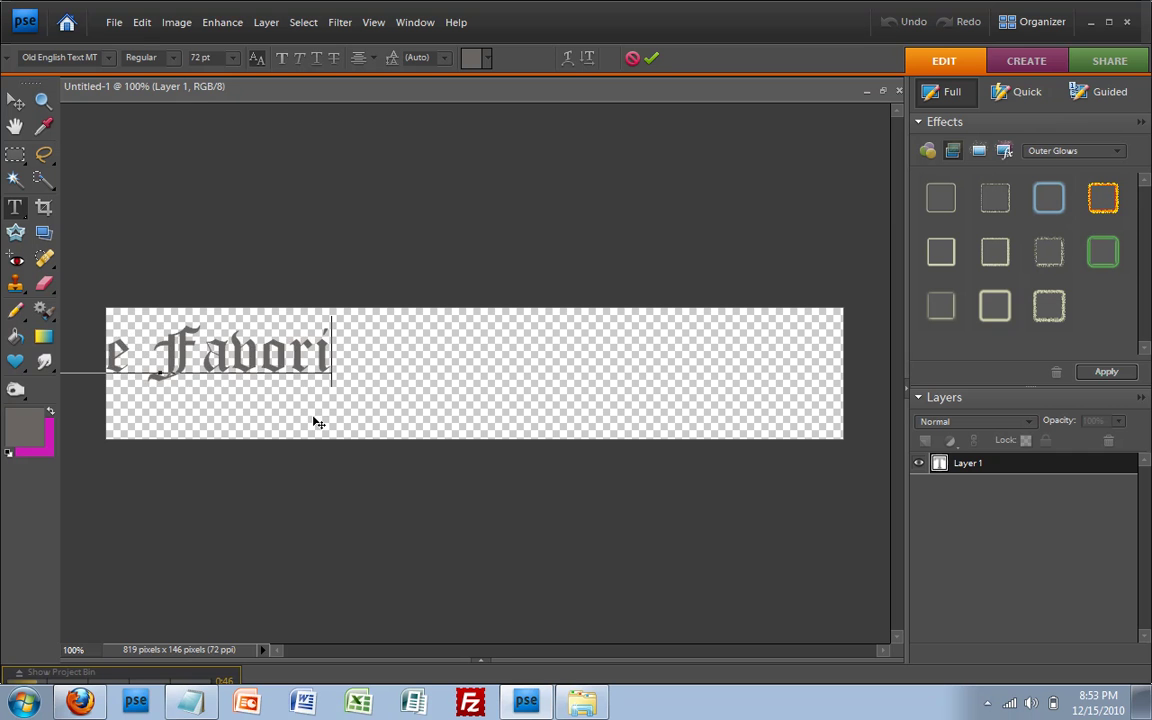
pyautogui.write('te Super')
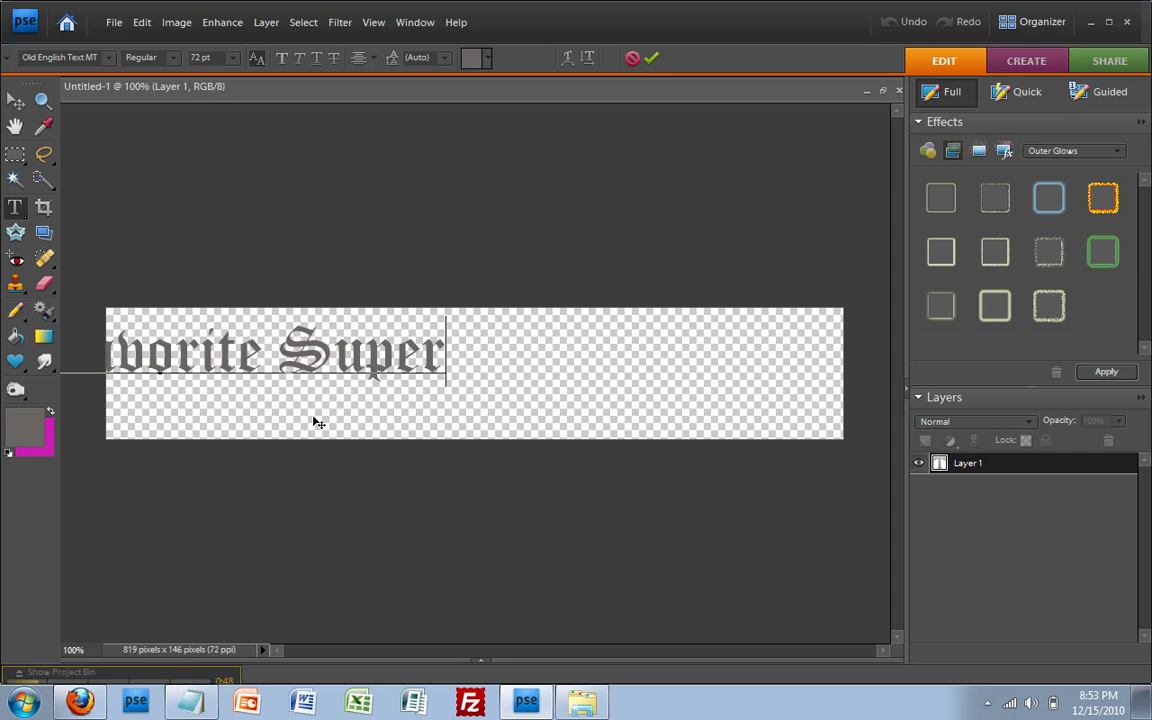
pyautogui.write('her')
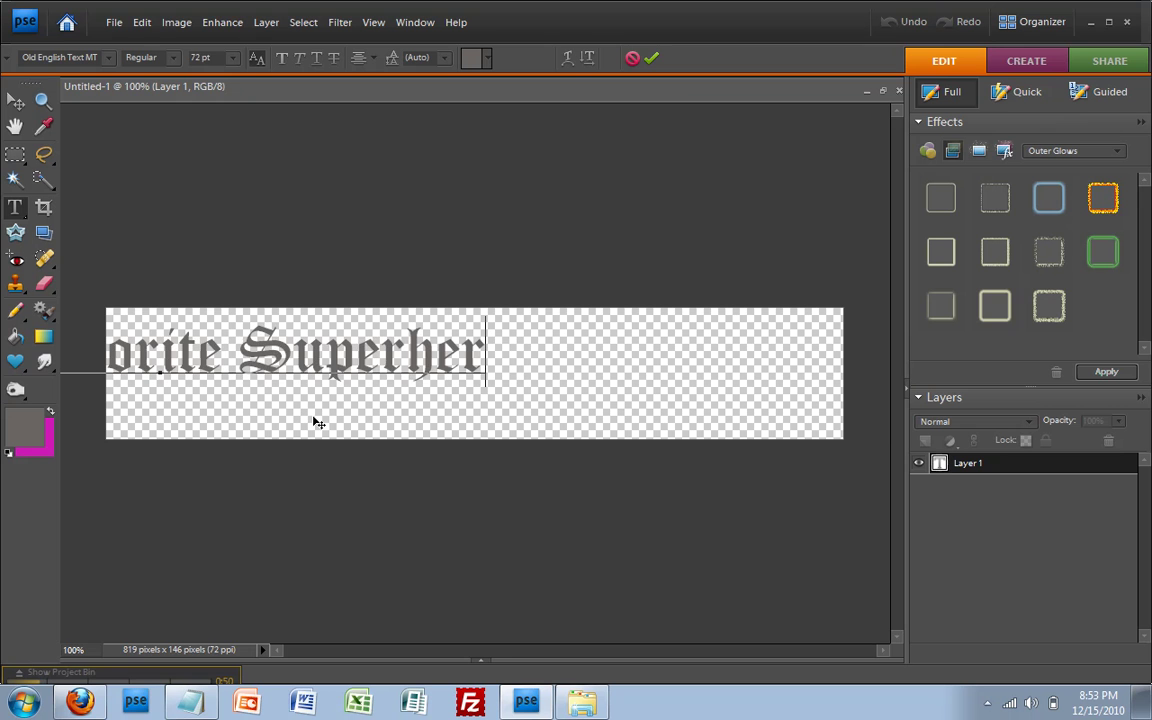
pyautogui.write('oes')
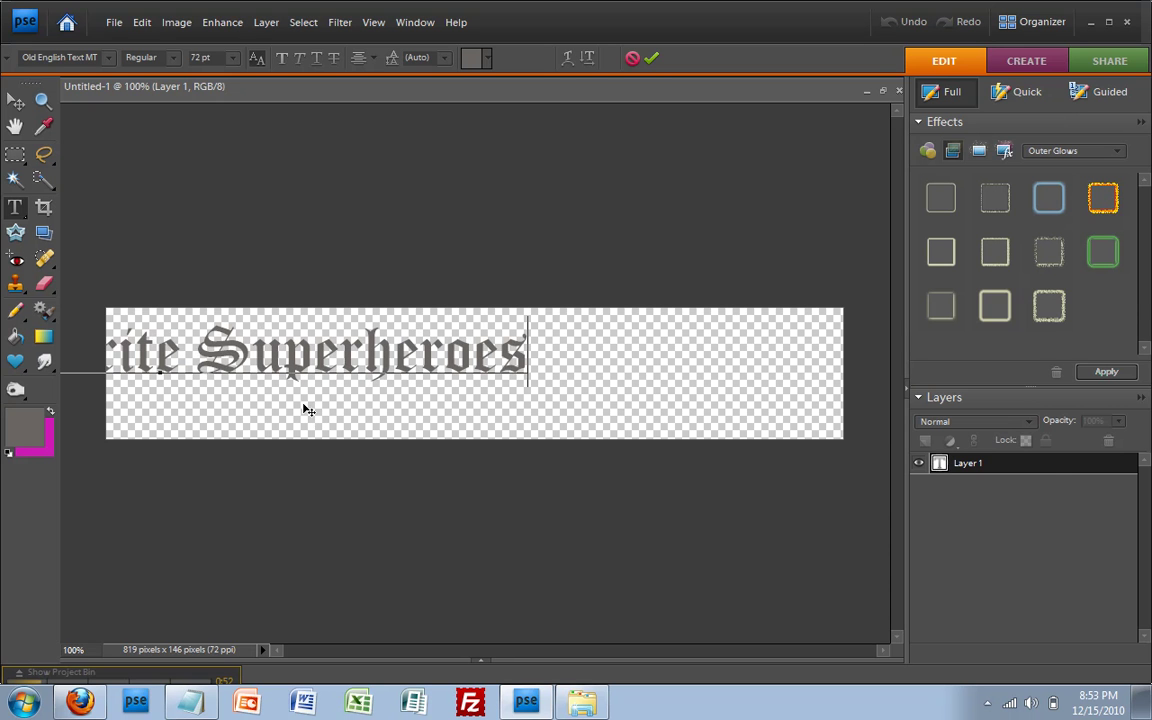
pyautogui.hotkey('ctrl', 'Return')
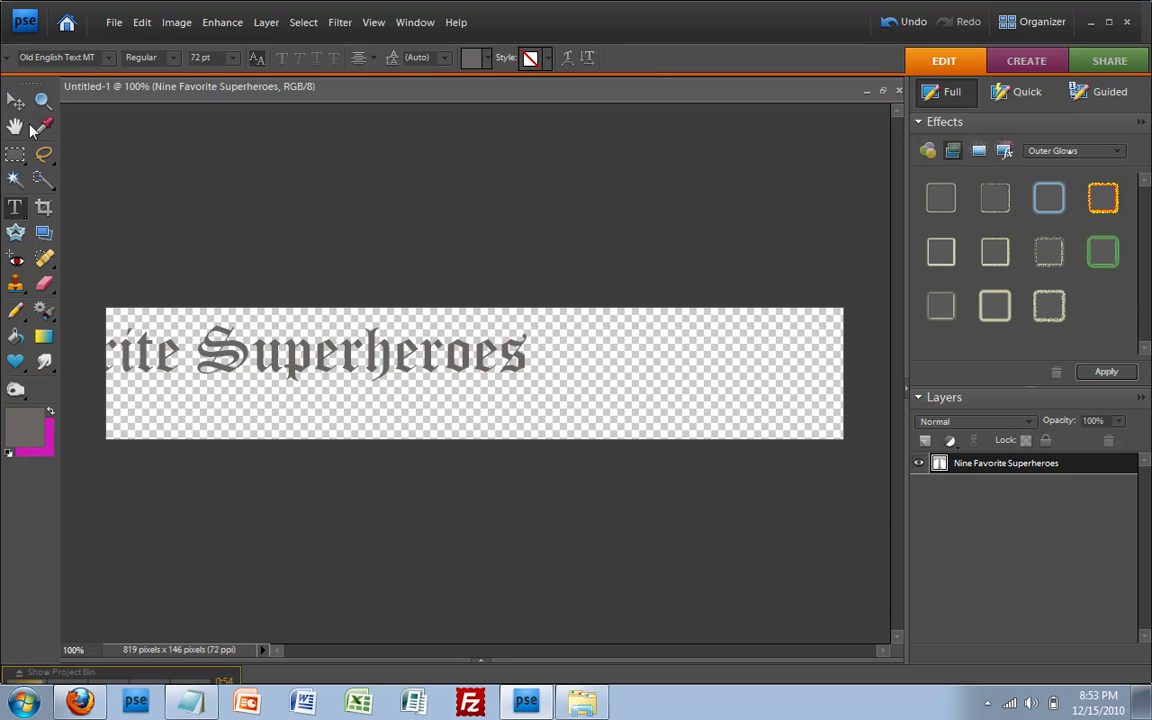
# Move the title text so that all of it fits inside the banner canvas.
pyautogui.press('v')
pyautogui.moveTo(215, 348); pyautogui.dragTo(527, 368)
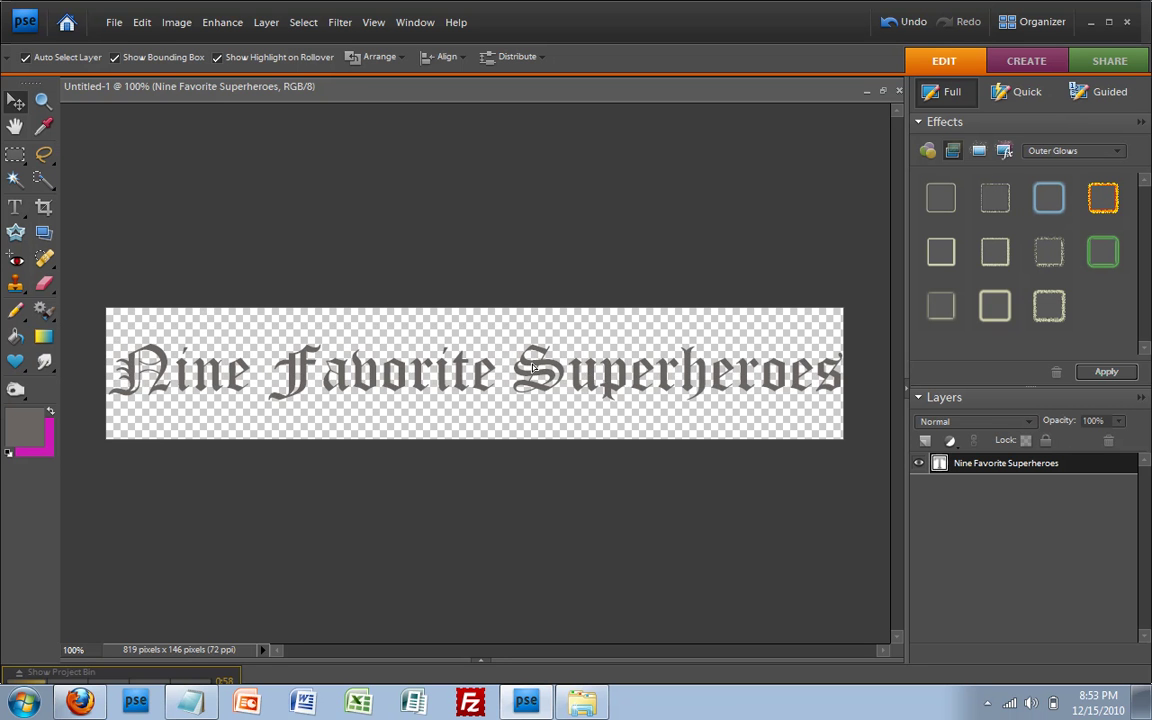
pyautogui.click(527, 368)
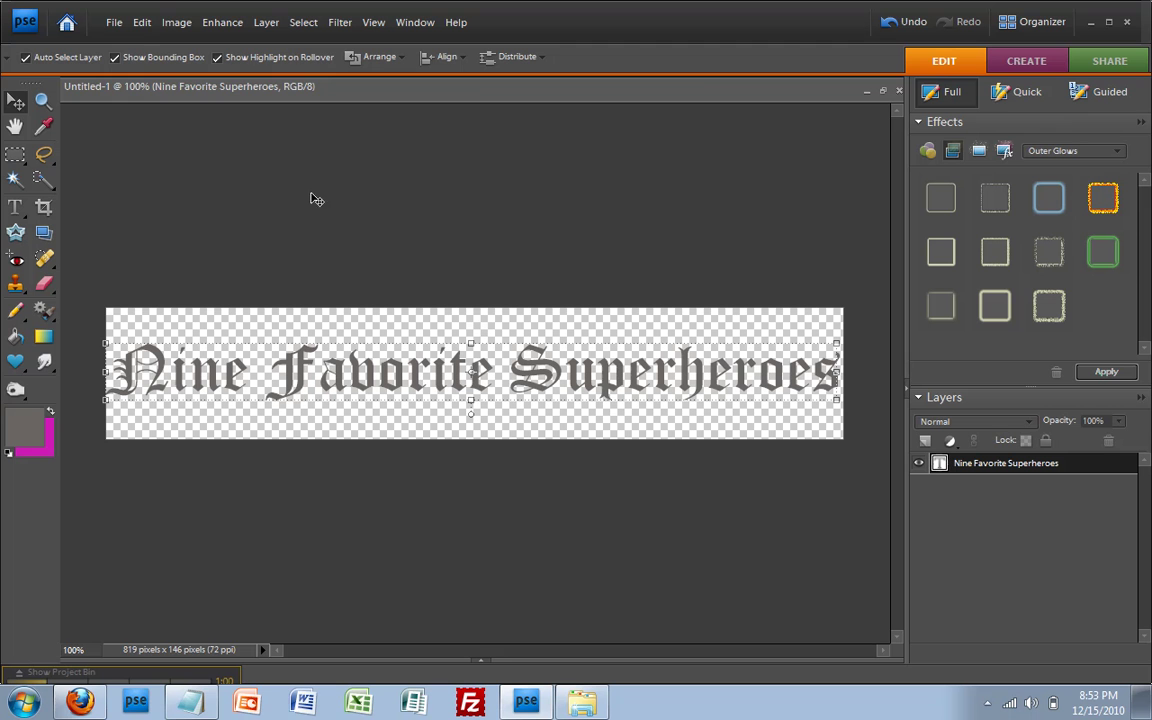
# Recrop the banner to about 853 by 125 pixels with small side margins, and nudge the title slightly down.
pyautogui.click(44, 207)
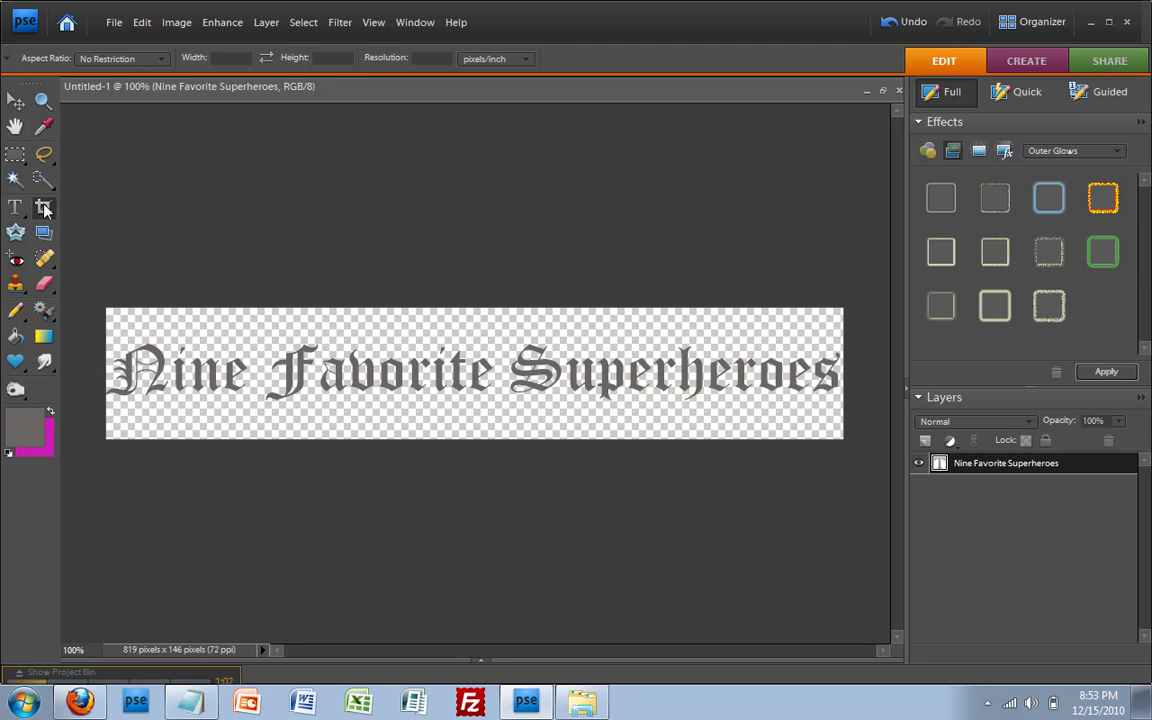
pyautogui.moveTo(108, 326)
pyautogui.mouseDown()
pyautogui.moveTo(625, 468)
pyautogui.moveTo(902, 499)
pyautogui.moveTo(857, 438)
pyautogui.mouseUp()
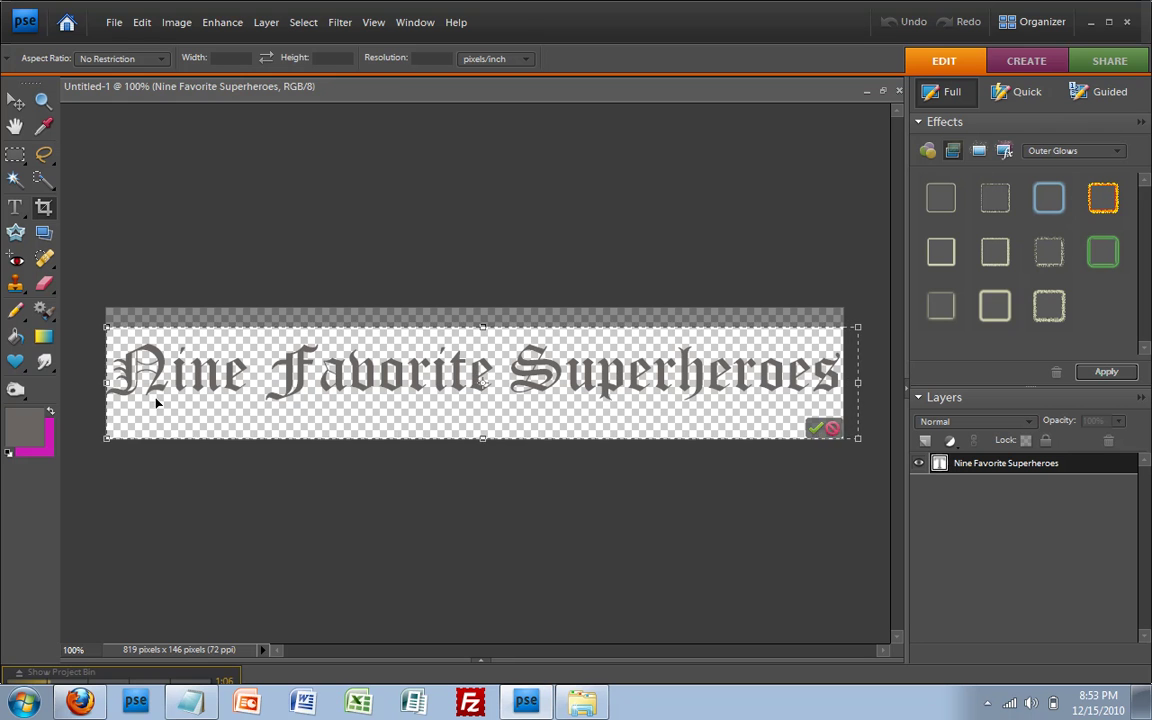
pyautogui.moveTo(106, 383); pyautogui.dragTo(91, 383)
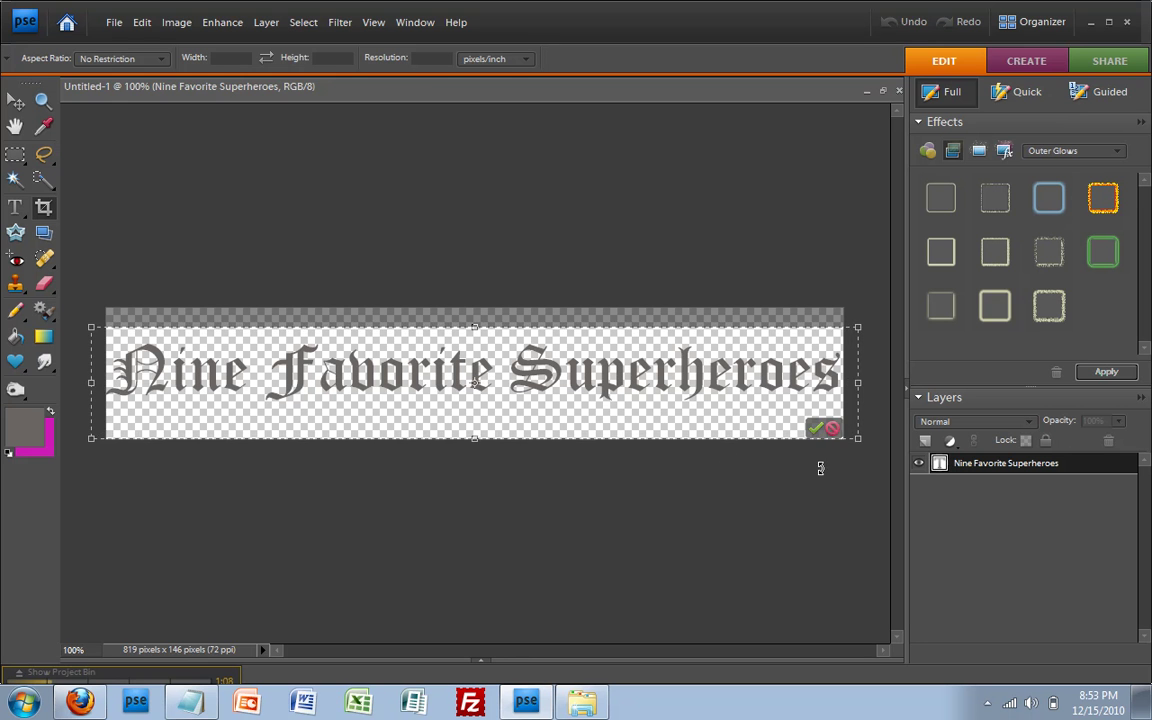
pyautogui.click(818, 421)
pyautogui.click(16, 101)
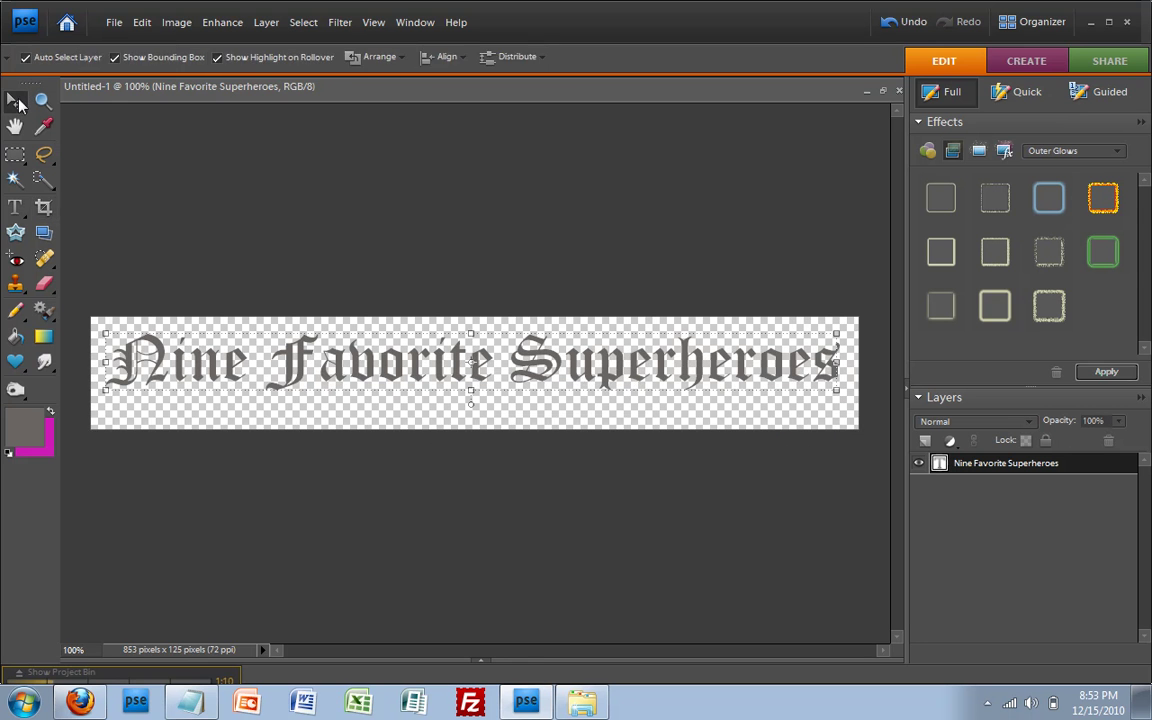
pyautogui.moveTo(456, 357); pyautogui.dragTo(457, 366)
# Try Snap ITC and Terminal on the title text, and set its font to Tw Cen MT Condensed Extra Bold.
pyautogui.doubleClick(456, 366)
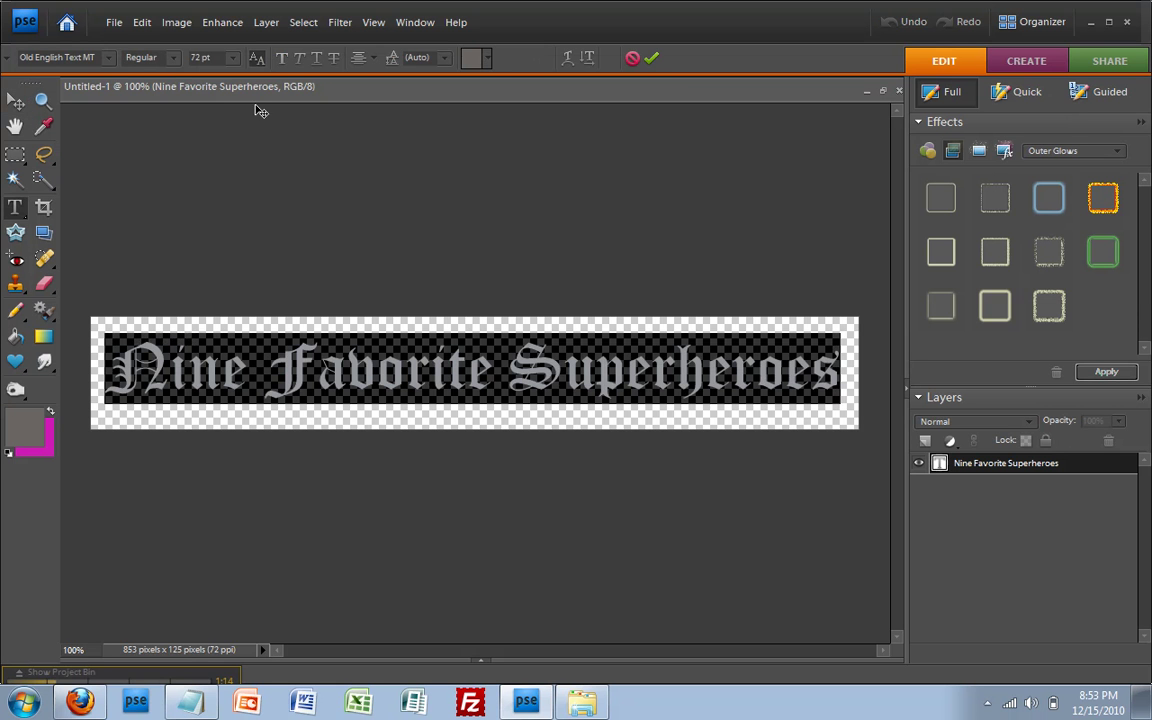
pyautogui.click(103, 57)
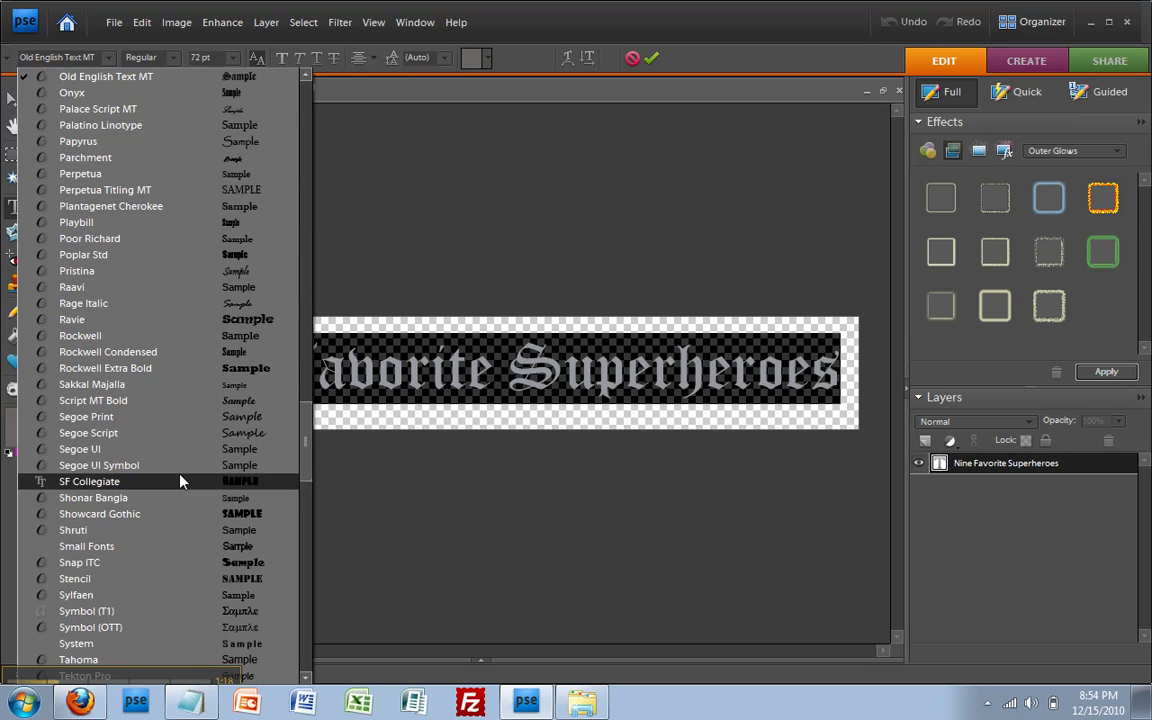
pyautogui.click(205, 562)
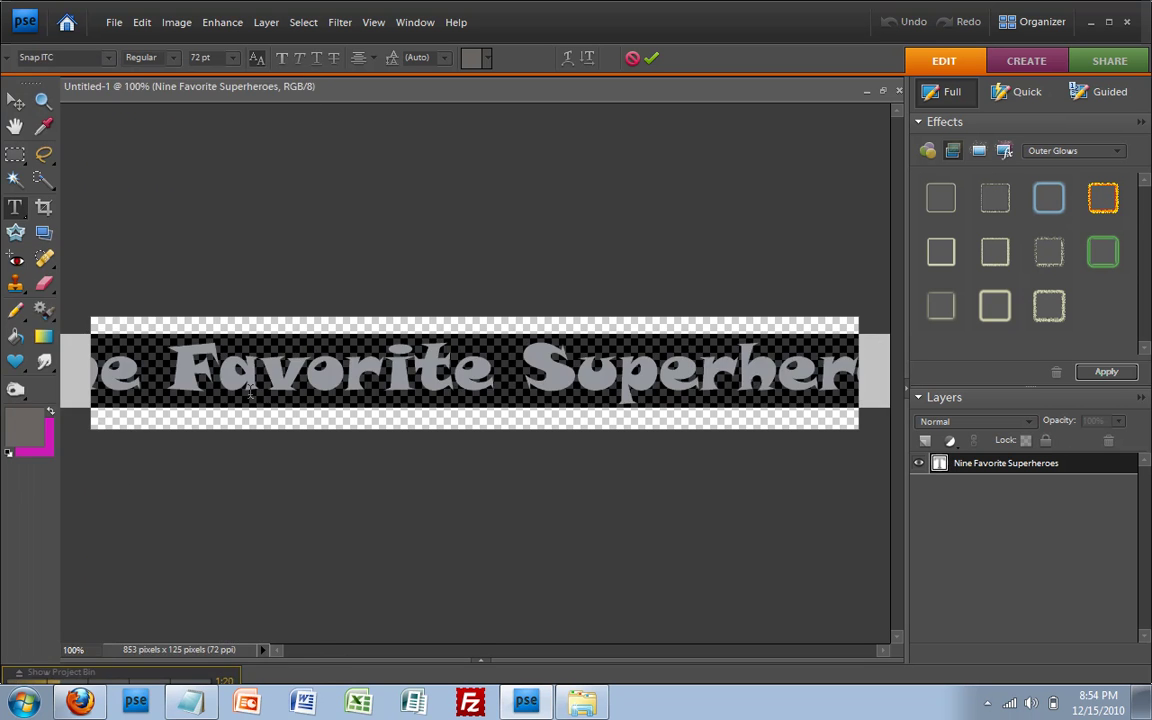
pyautogui.click(110, 58)
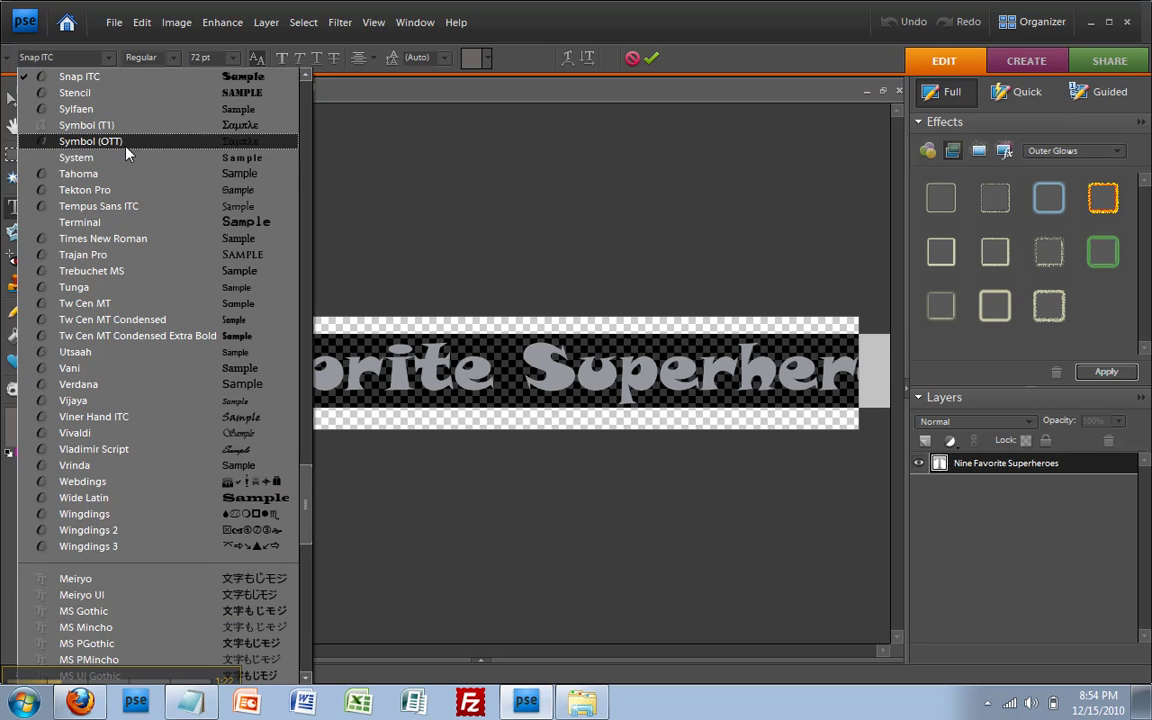
pyautogui.click(163, 204)
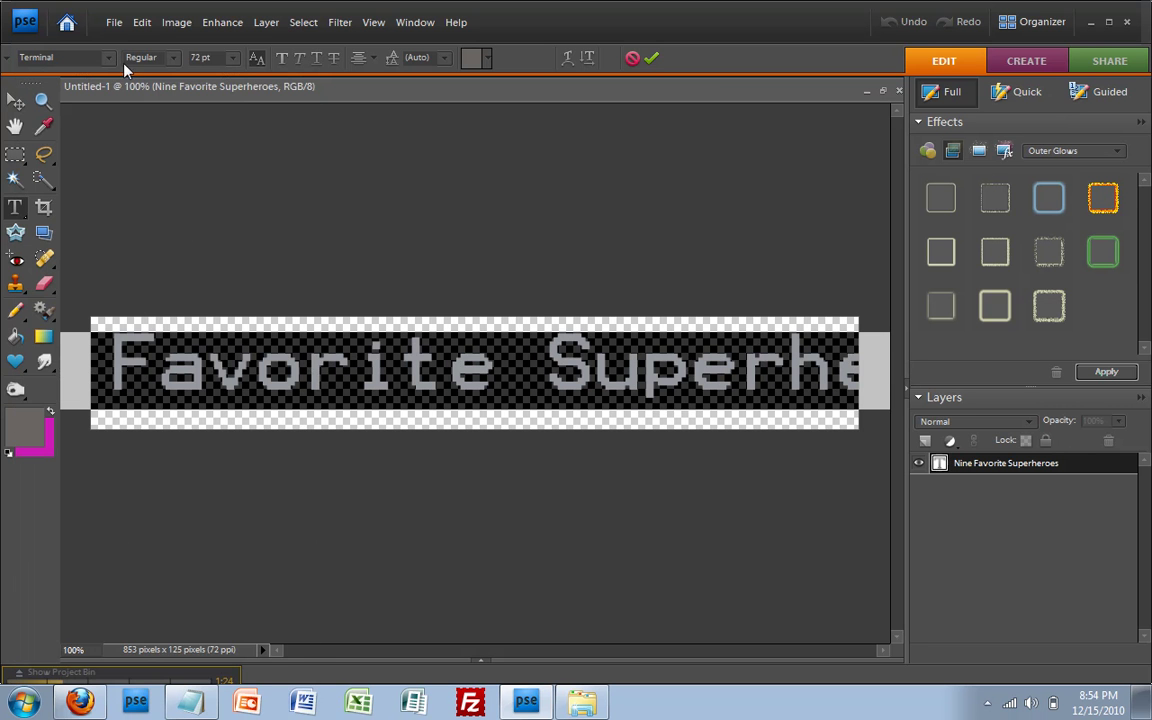
pyautogui.click(41, 57)
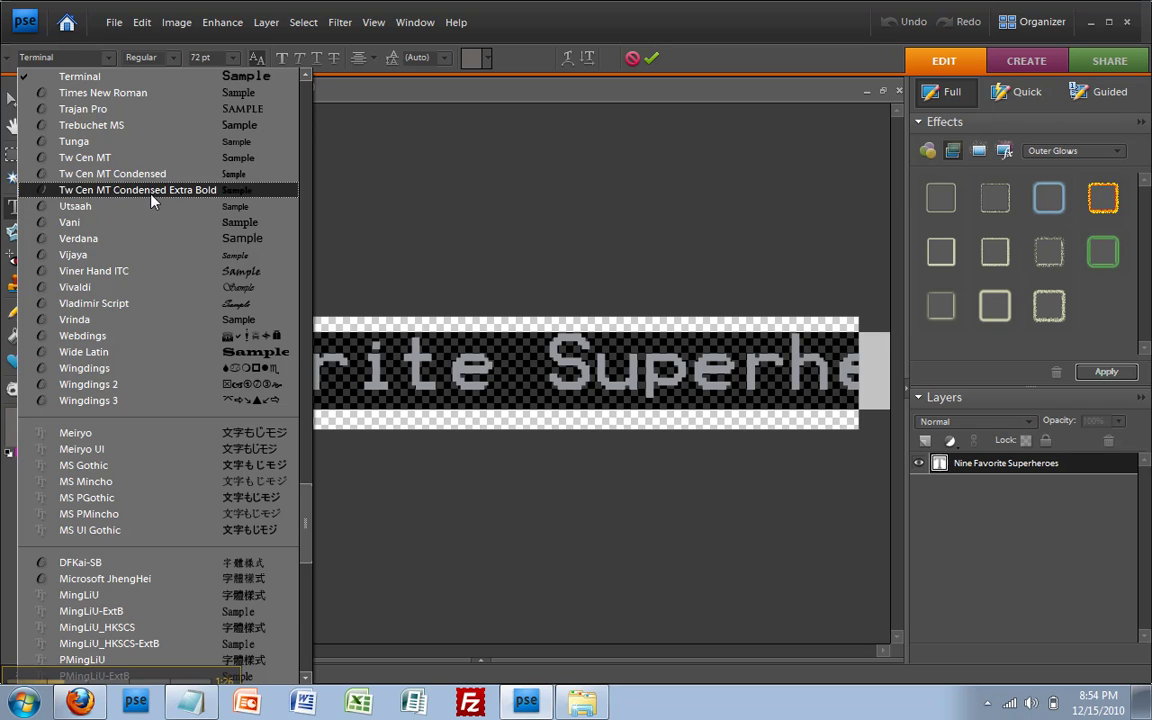
pyautogui.click(151, 193)
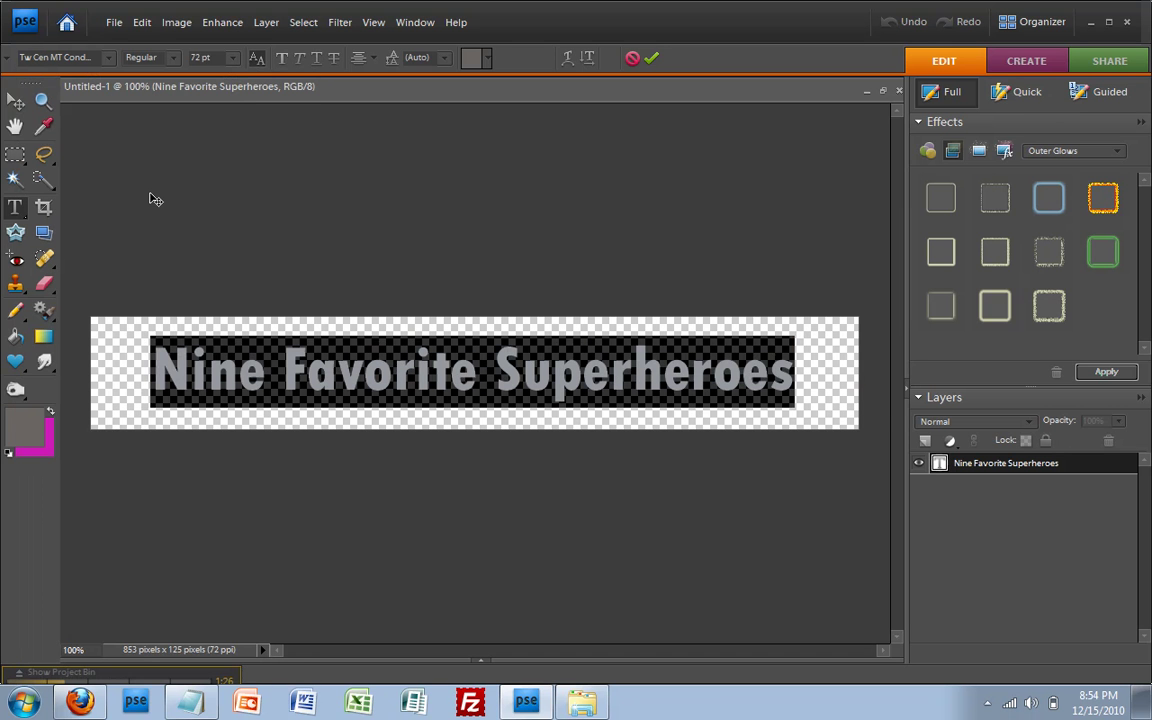
# Set the title text's font size to 84 pt.
pyautogui.click(232, 60)
pyautogui.click(227, 57)
pyautogui.click(234, 60)
pyautogui.click(216, 57)
pyautogui.write('84')
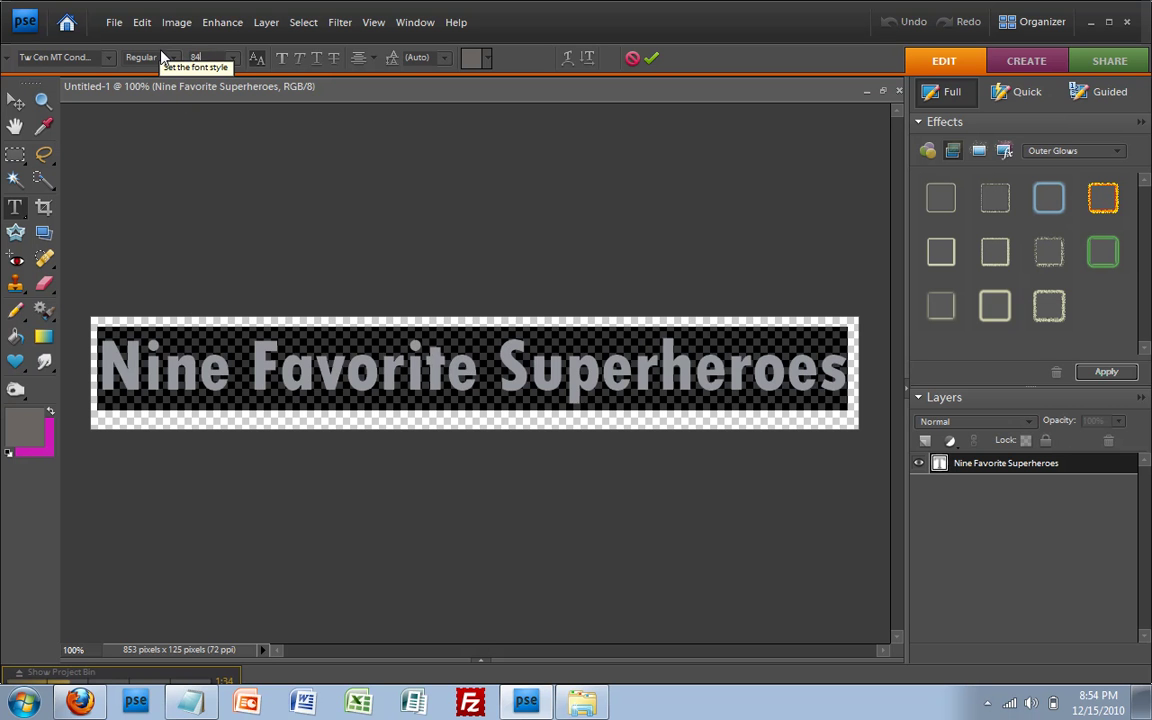
pyautogui.click(15, 101)
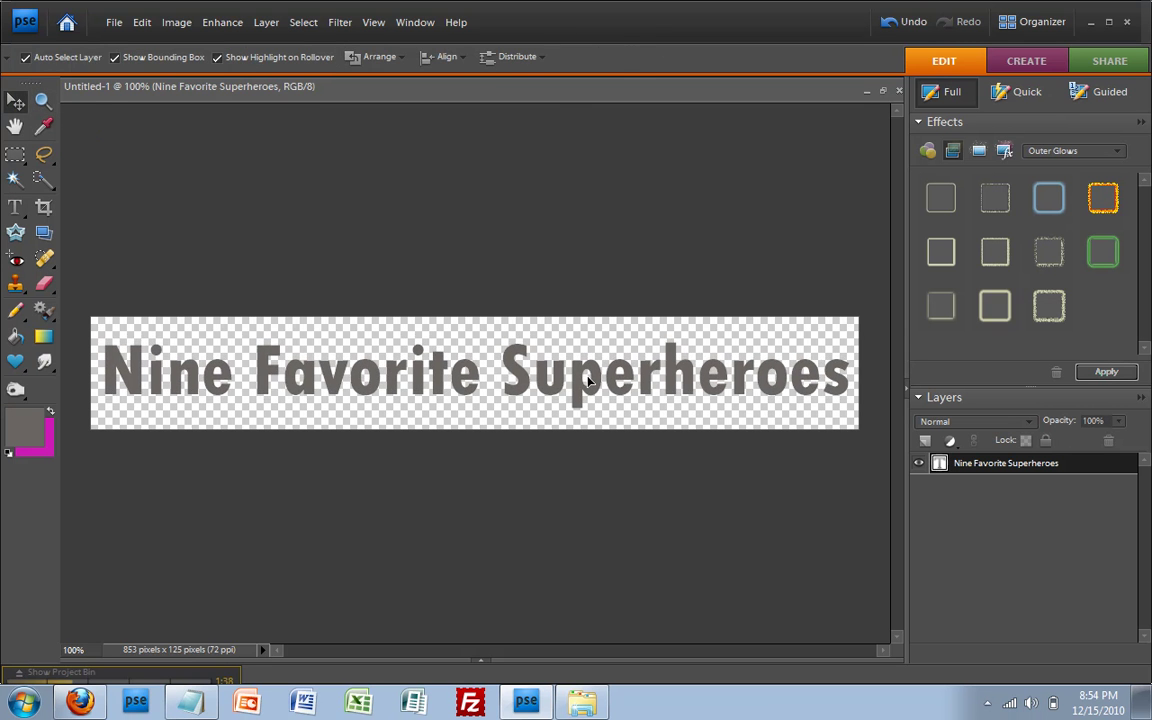
# Recolor the title text medium blue and simplify its layer.
pyautogui.doubleClick(428, 340)
pyautogui.click(487, 62)
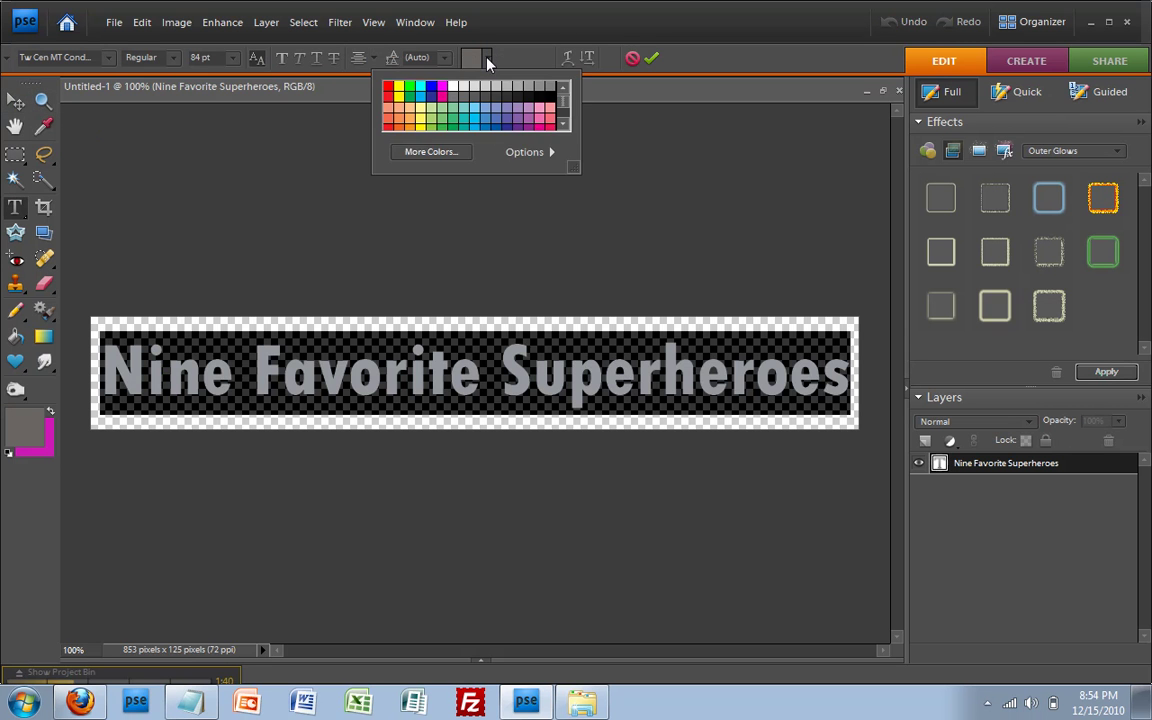
pyautogui.click(496, 118)
pyautogui.click(16, 101)
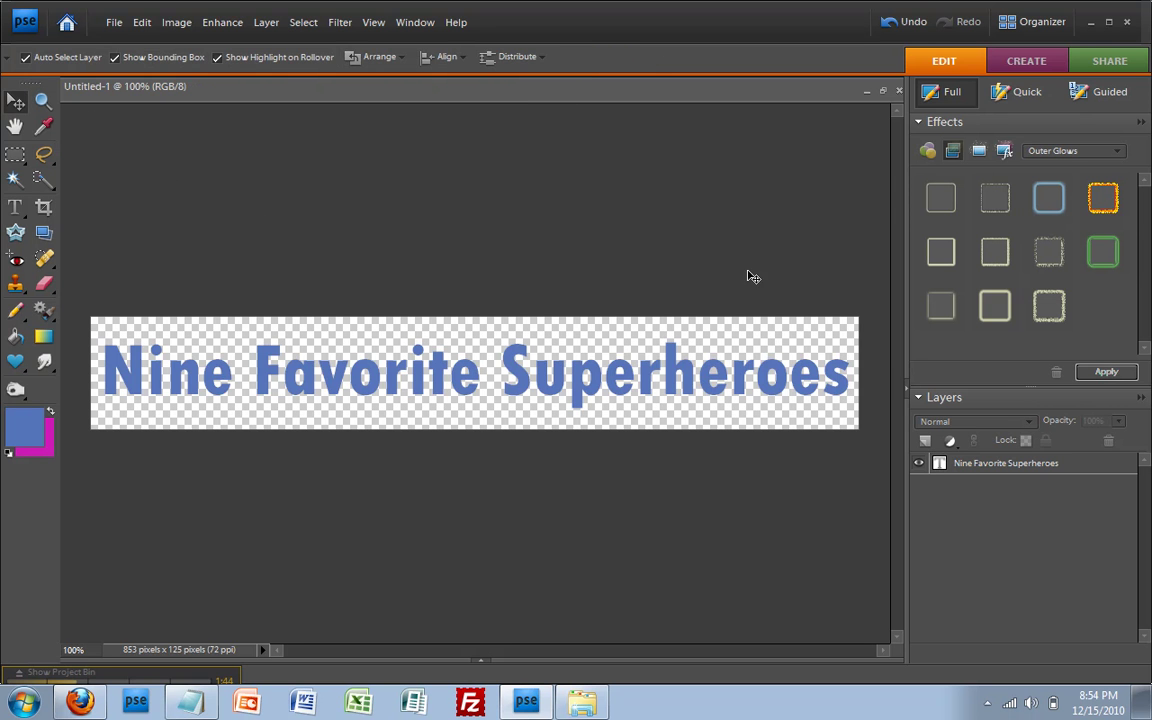
pyautogui.rightClick(1093, 471)
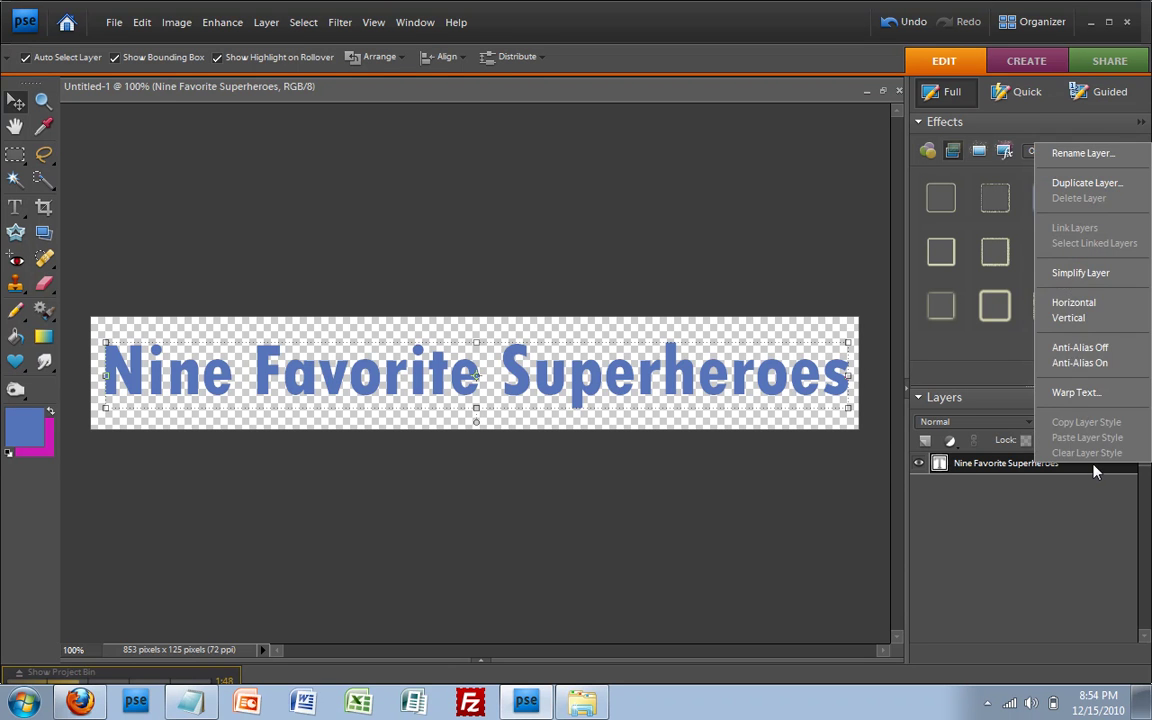
pyautogui.click(1075, 270)
# Choose the Burn tool with the soft 27 px brush from the default brushes.
pyautogui.click(15, 389)
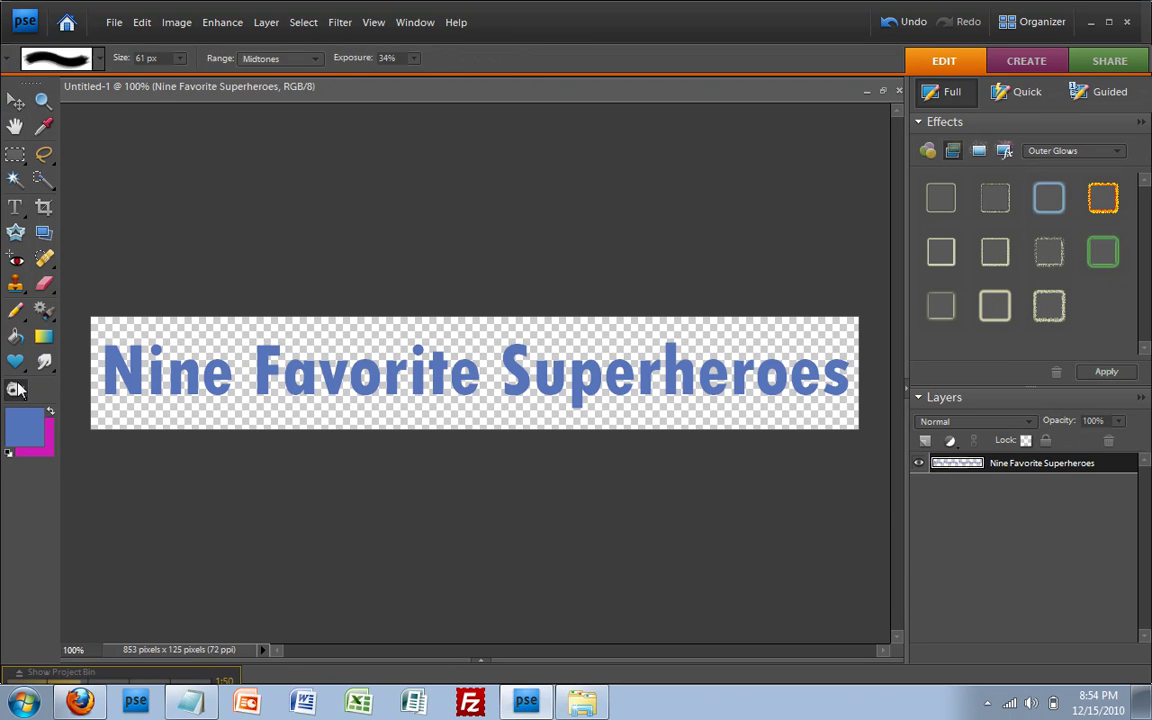
pyautogui.rightClick(15, 389)
pyautogui.click(58, 416)
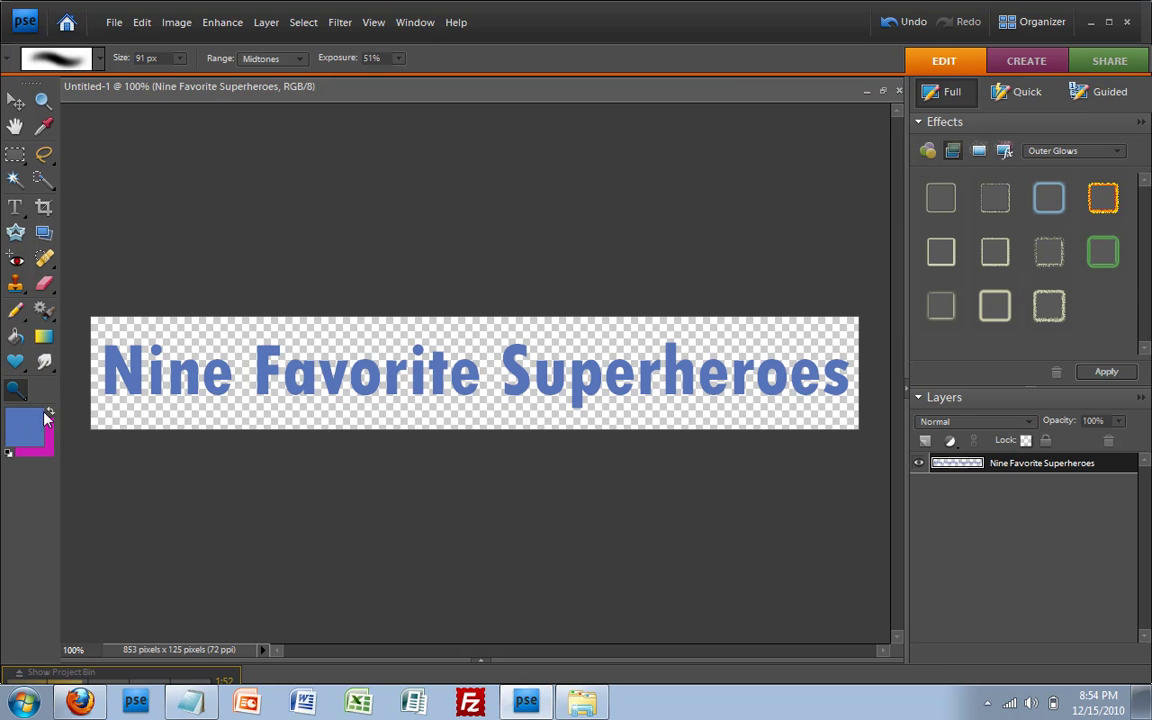
pyautogui.rightClick(15, 391)
pyautogui.click(62, 437)
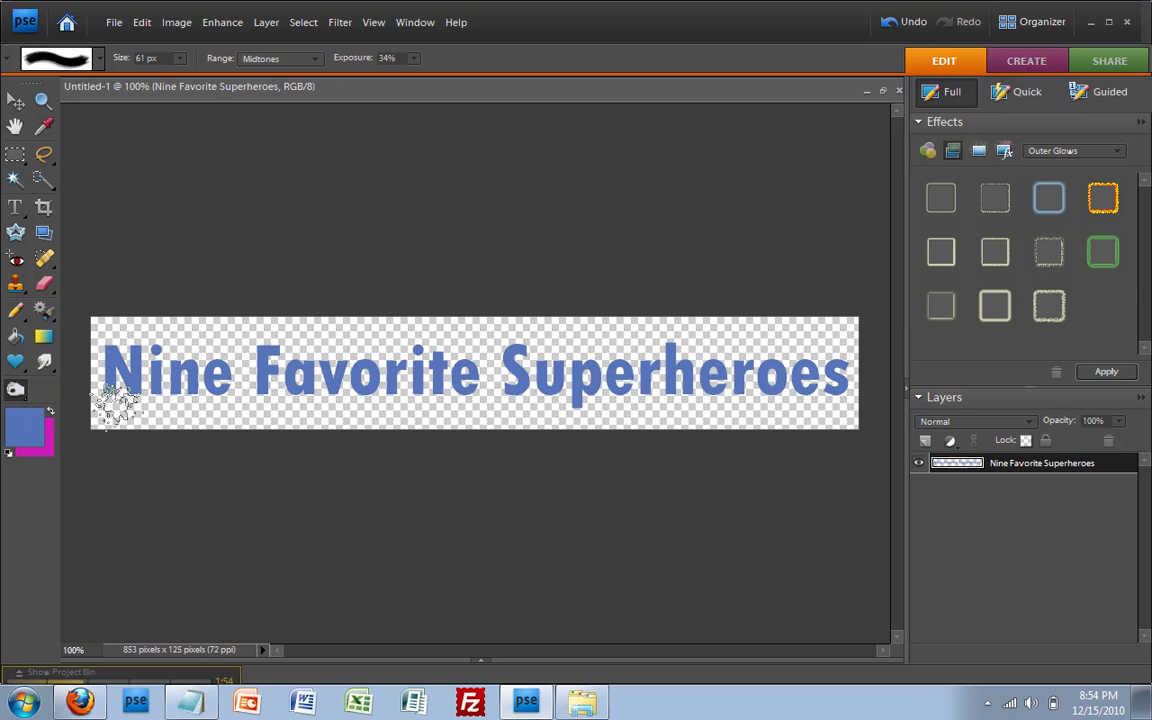
pyautogui.click(97, 58)
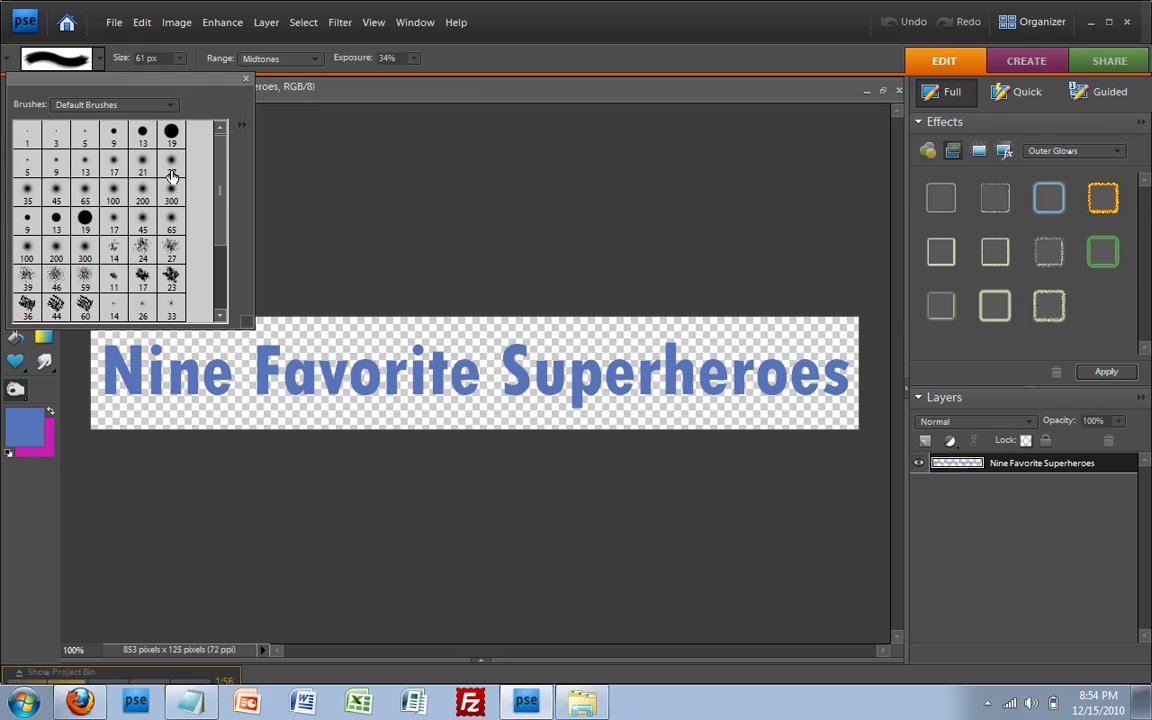
pyautogui.click(171, 162)
pyautogui.click(341, 286)
# Enlarge the Burn brush to 125 px, darken the lower part of the title letters across the banner, and deselect the layer.
pyautogui.press(']')
pyautogui.press(']')
pyautogui.press(']')
pyautogui.press(']')
pyautogui.press(']')
pyautogui.press(']')
pyautogui.press(']')
pyautogui.press(']')
pyautogui.press(']')
pyautogui.moveTo(298, 403)
pyautogui.mouseDown()
pyautogui.moveTo(166, 349)
pyautogui.moveTo(556, 362)
pyautogui.moveTo(855, 391)
pyautogui.moveTo(386, 360)
pyautogui.moveTo(535, 427)
pyautogui.moveTo(126, 408)
pyautogui.moveTo(866, 437)
pyautogui.moveTo(661, 411)
pyautogui.moveTo(848, 424)
pyautogui.mouseUp()
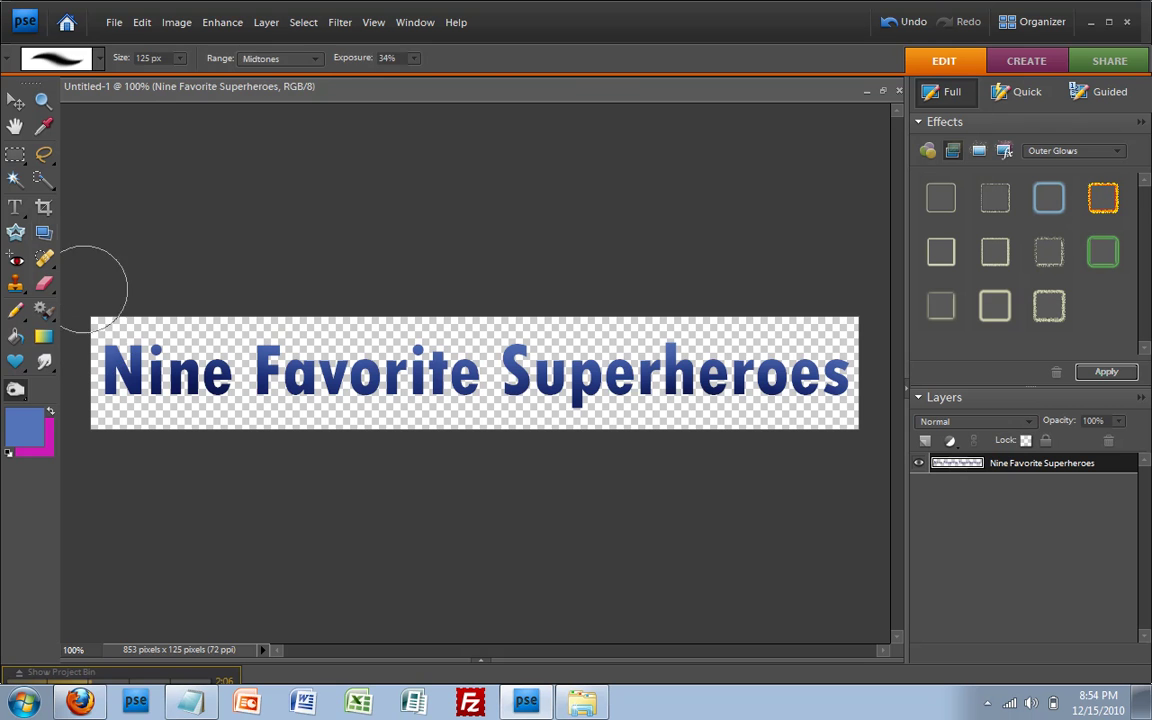
pyautogui.click(15, 101)
pyautogui.click(126, 278)
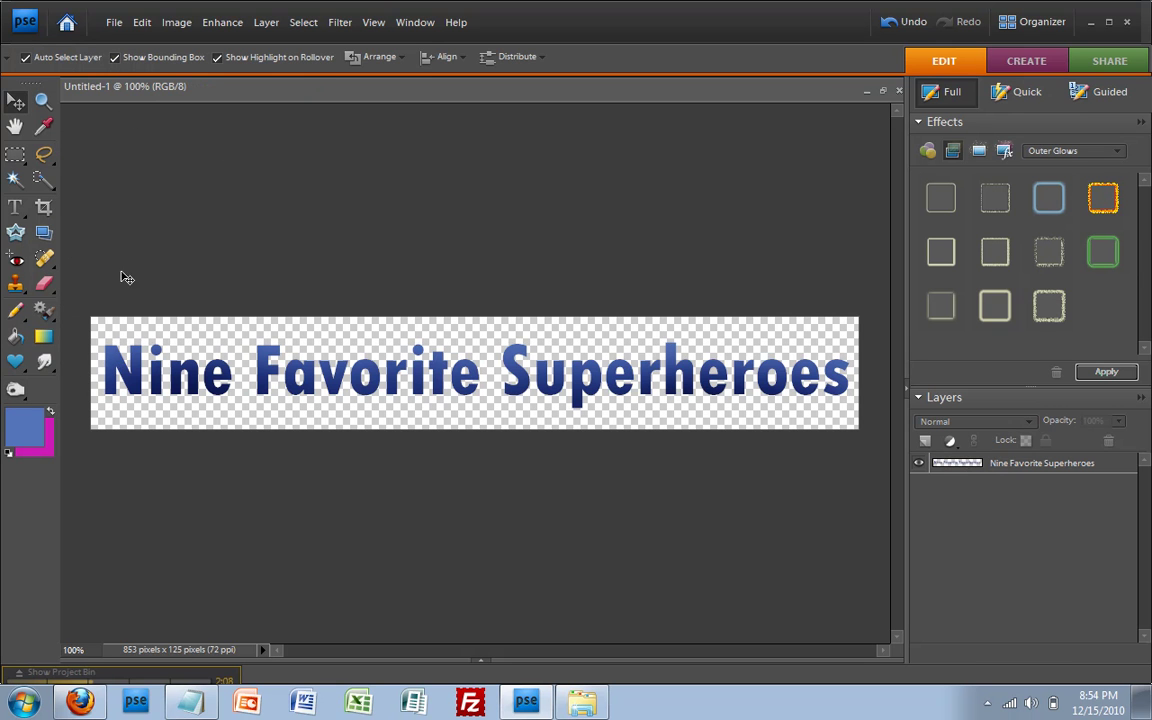
# Crop the banner's height close around the title, to about 853 by 86 pixels.
pyautogui.click(43, 207)
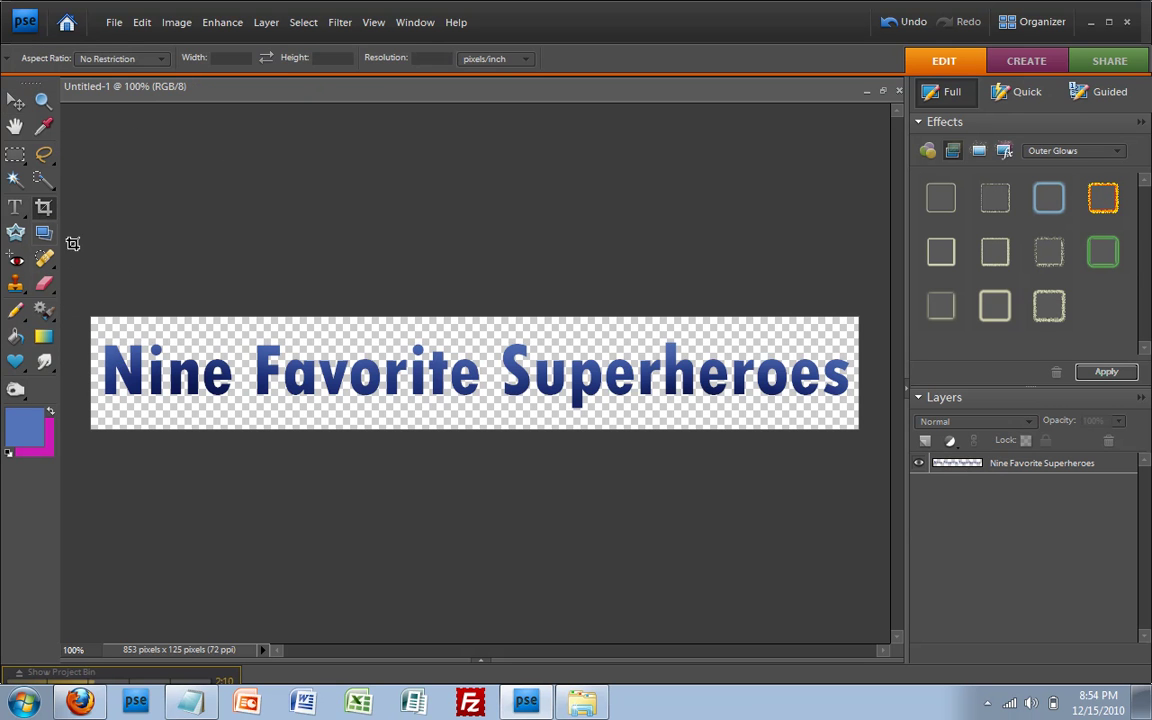
pyautogui.moveTo(93, 335)
pyautogui.mouseDown()
pyautogui.moveTo(262, 391)
pyautogui.moveTo(851, 411)
pyautogui.mouseUp()
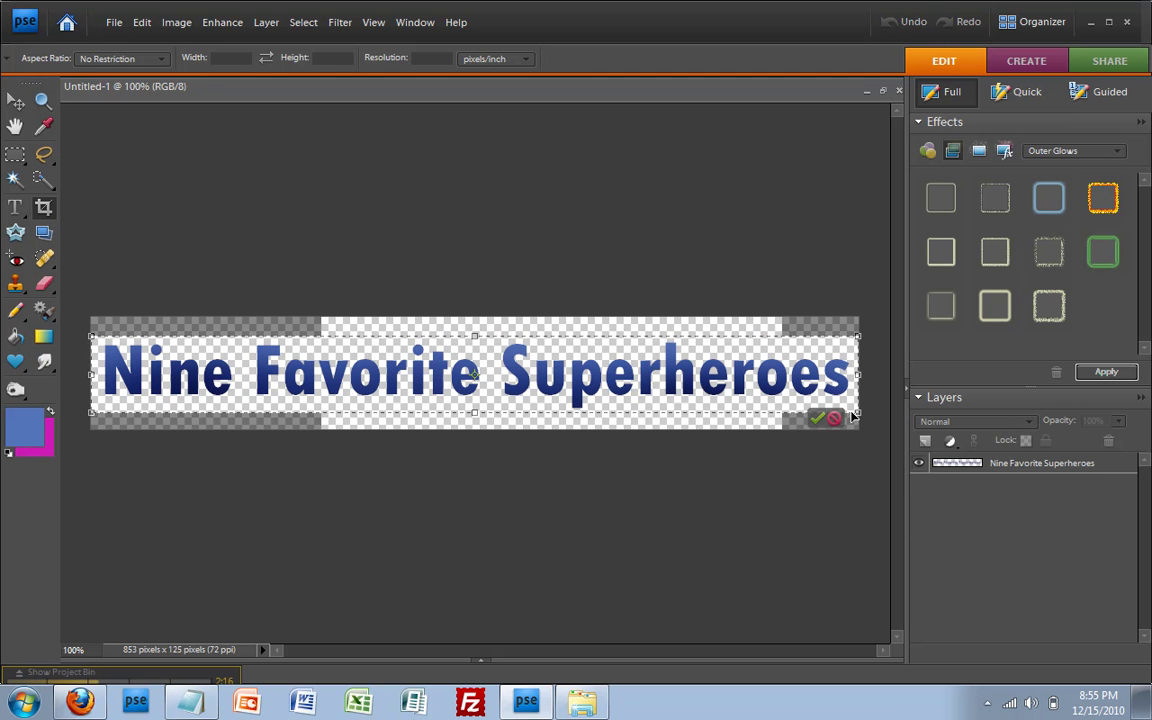
pyautogui.click(817, 412)
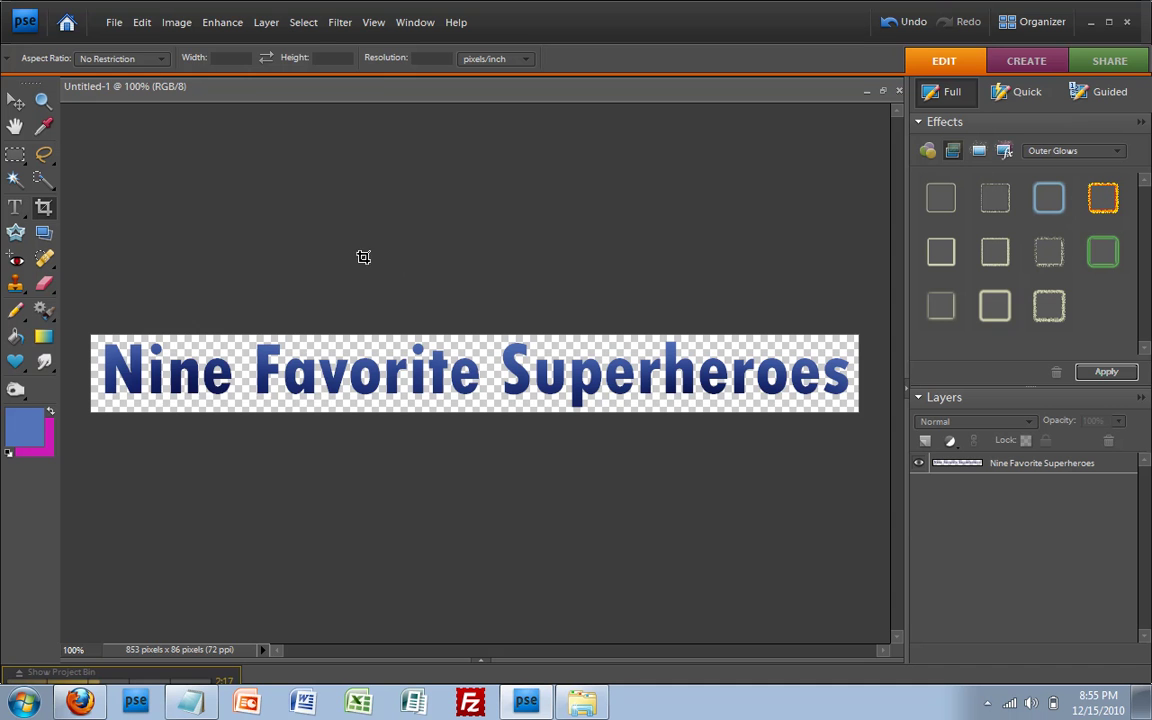
# Save the banner as title.png in the web4 folder, in PNG format with no interlacing.
pyautogui.click(114, 21)
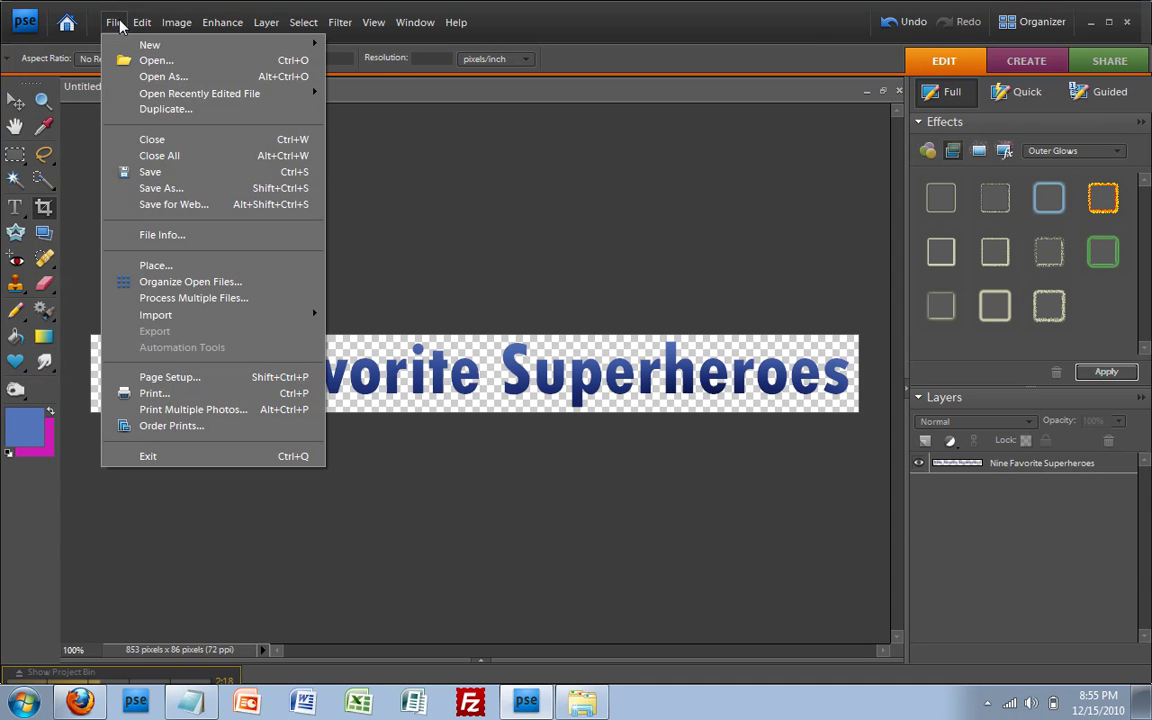
pyautogui.click(162, 189)
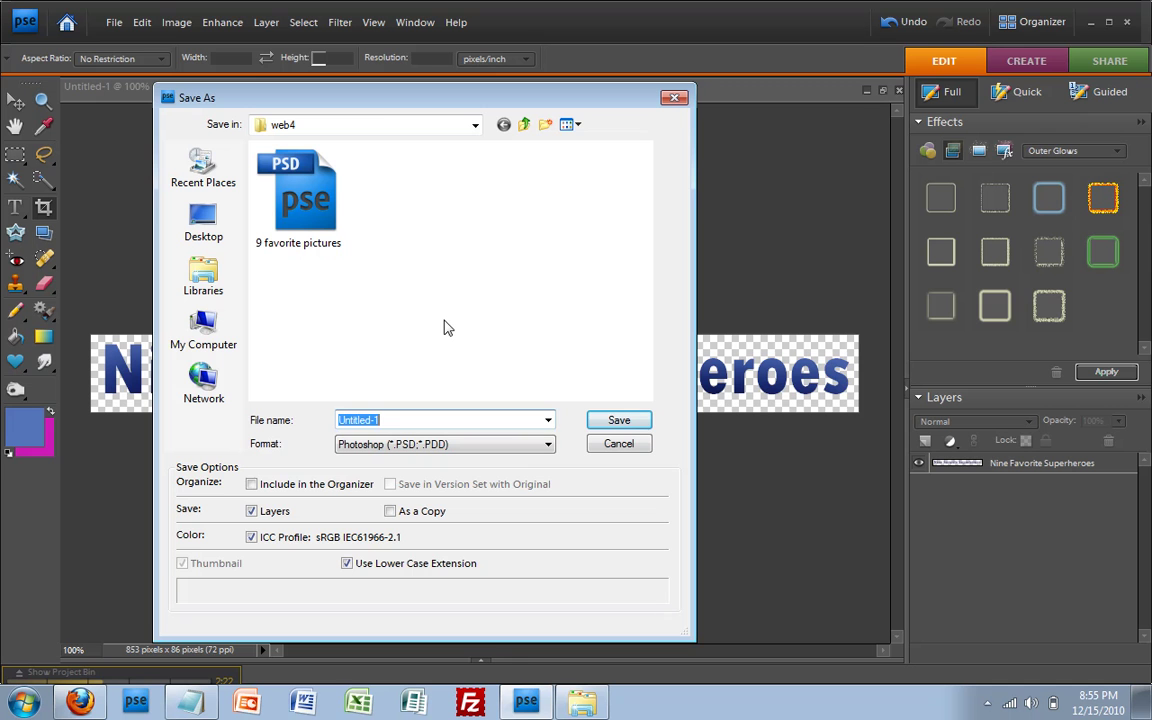
pyautogui.write('t')
pyautogui.click(400, 444)
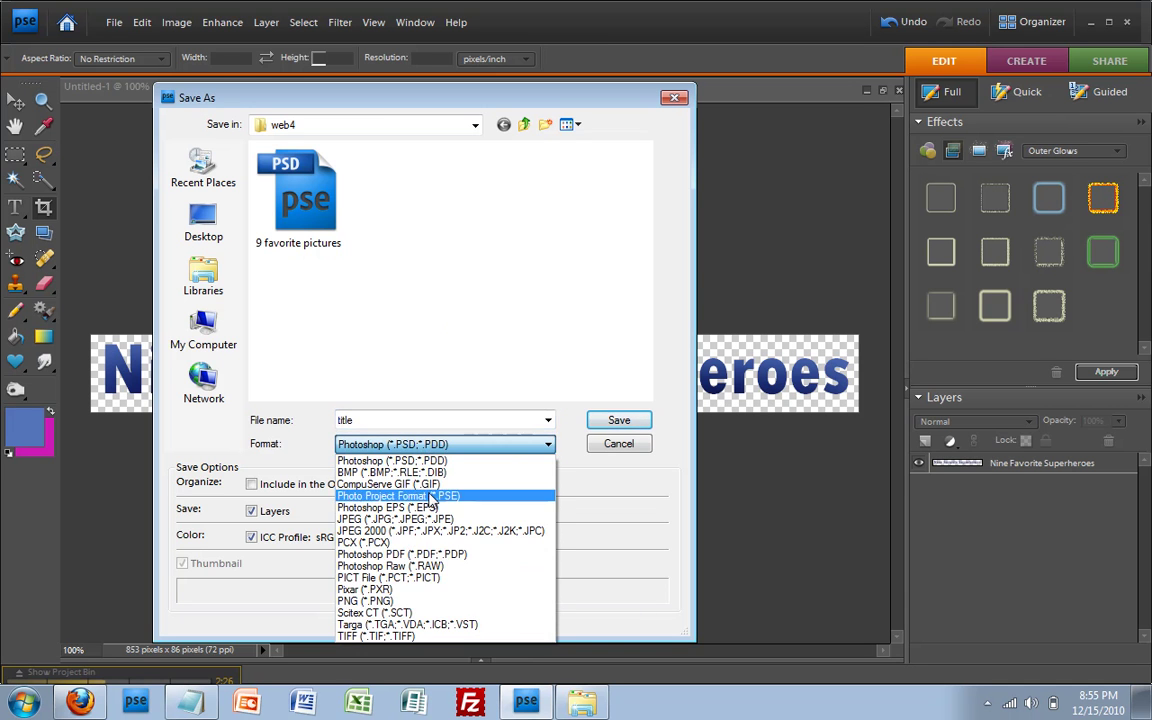
pyautogui.click(424, 608)
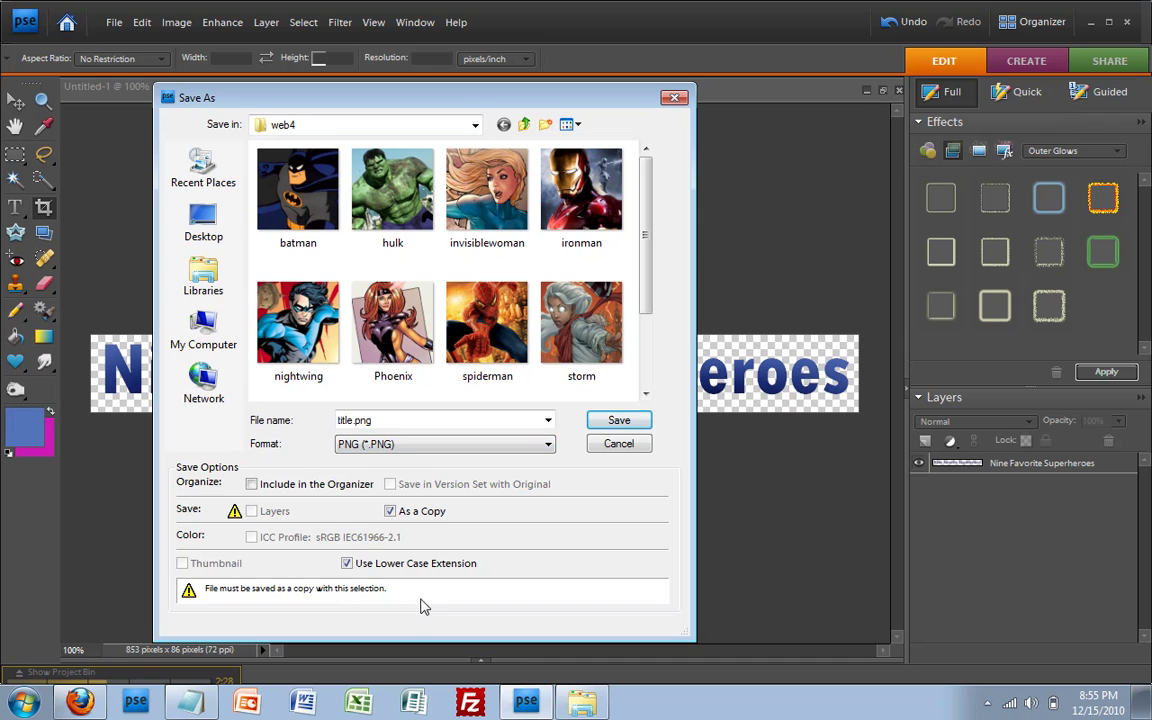
pyautogui.click(334, 122)
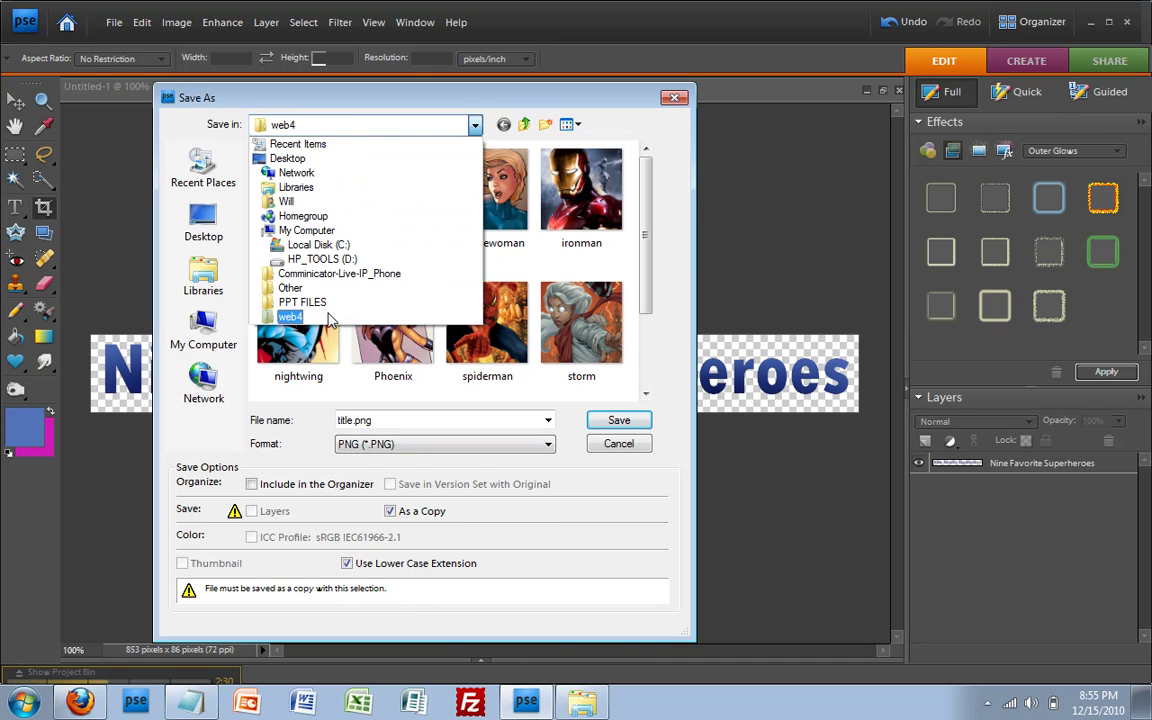
pyautogui.click(290, 316)
pyautogui.click(619, 420)
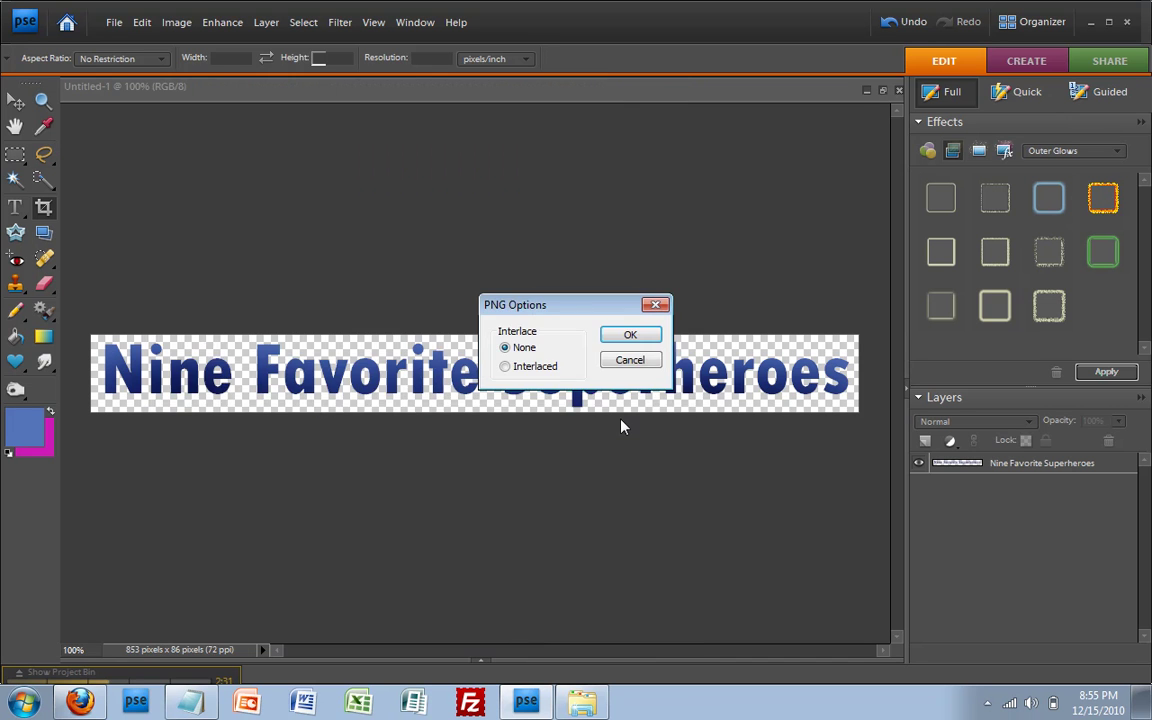
pyautogui.click(626, 336)
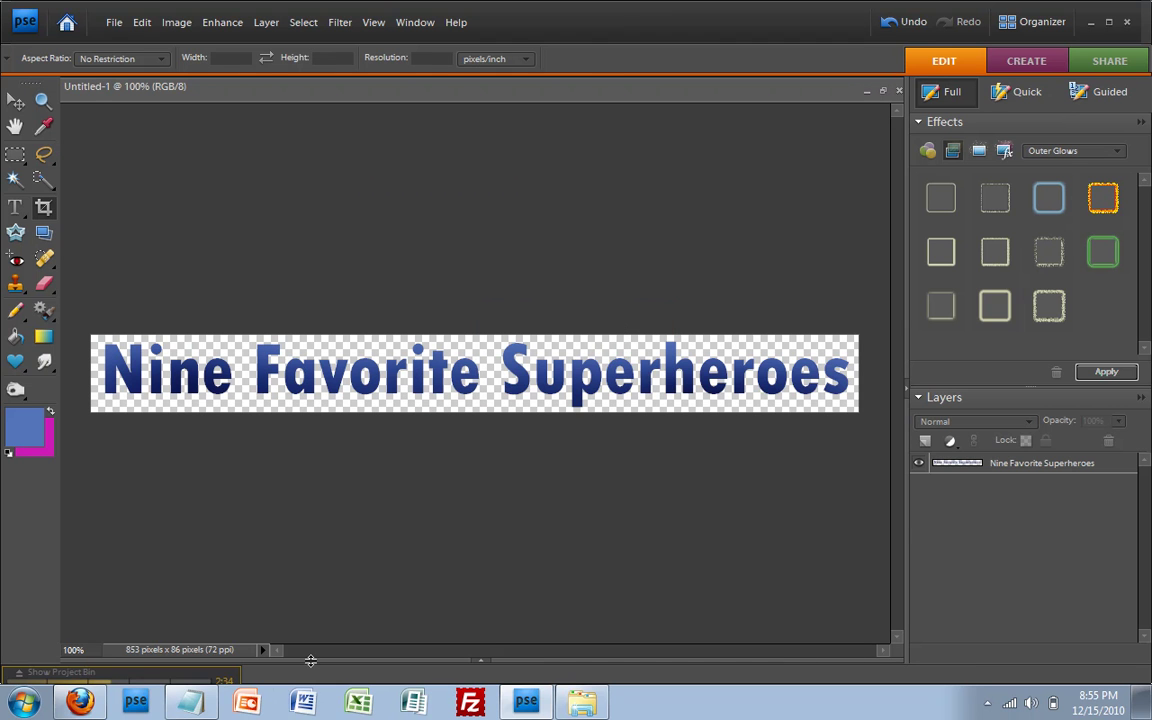
# Switch to web4 in Notepad, replace the h1 heading line with <img src="title.png">, and save the file.
pyautogui.moveTo(193, 705)
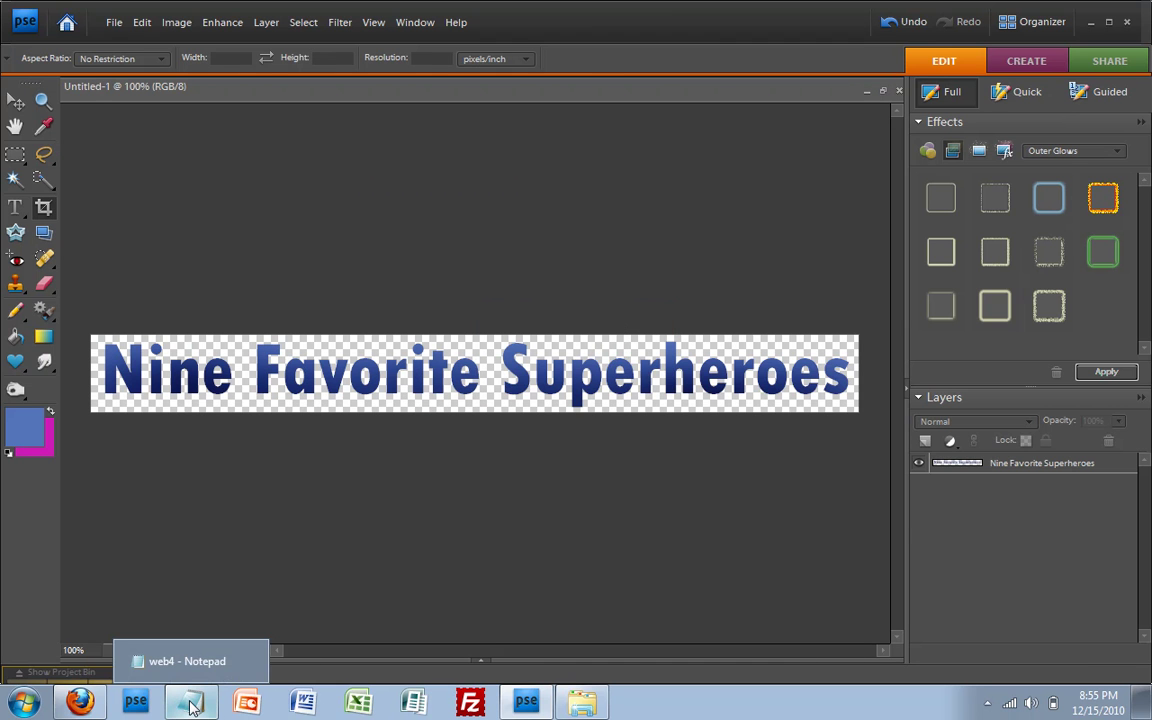
pyautogui.click(187, 662)
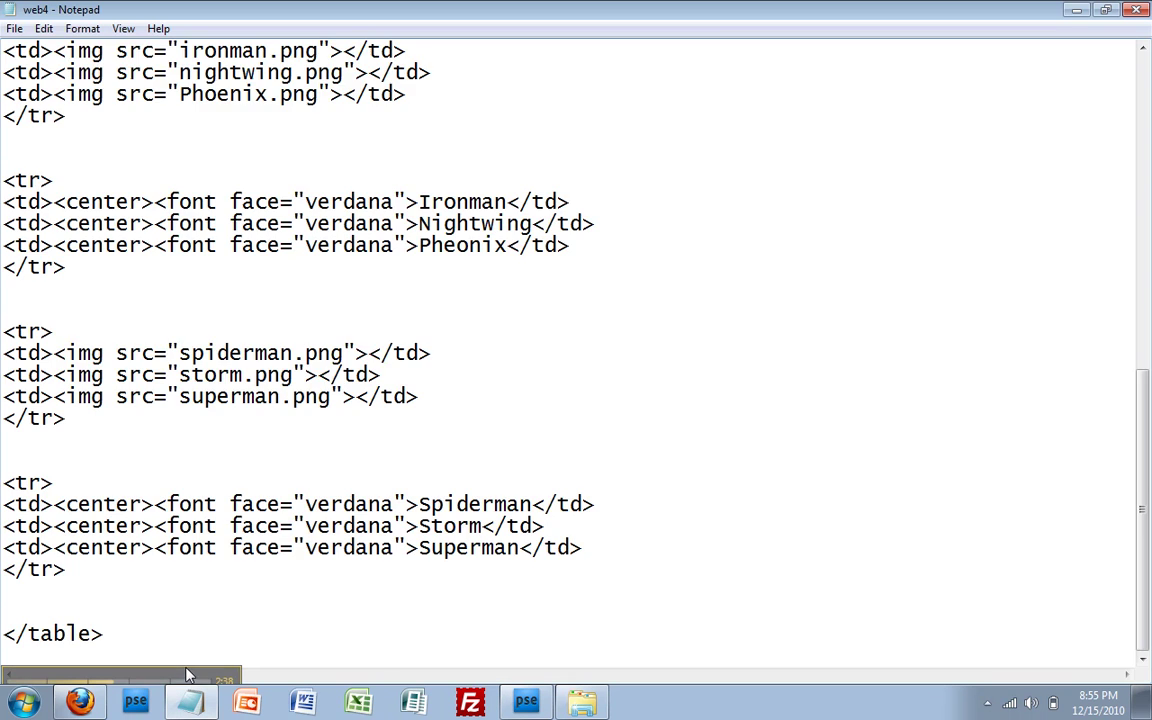
pyautogui.scroll(11, 299, 358)
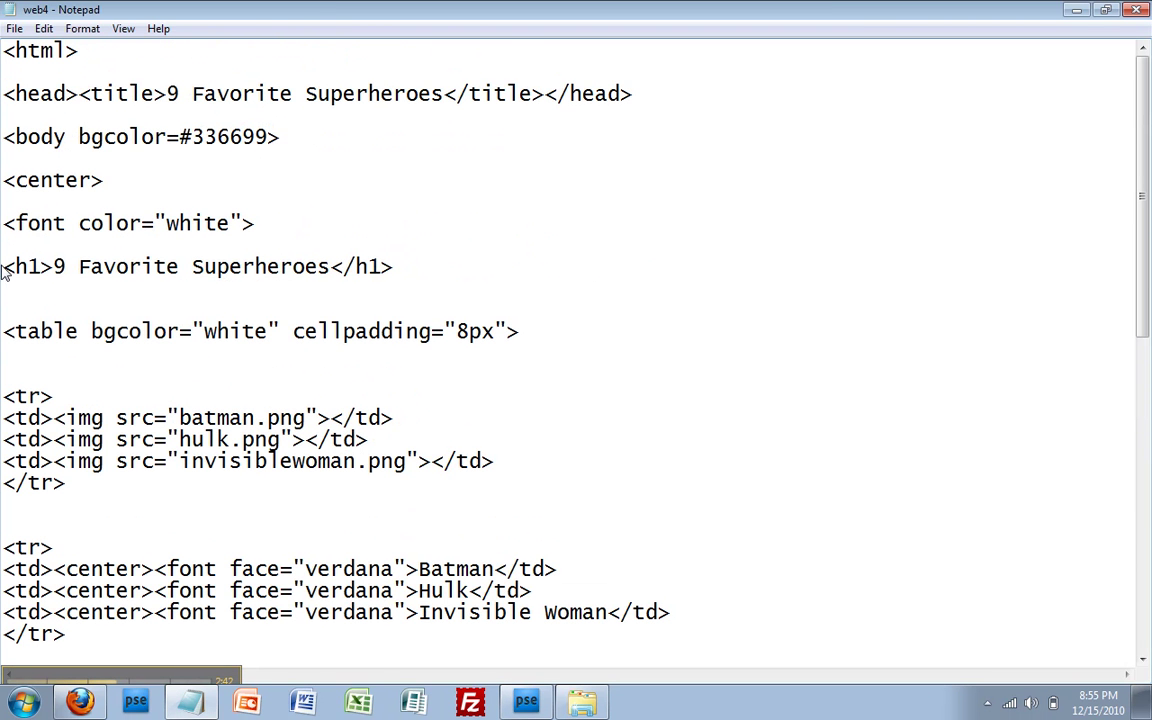
pyautogui.moveTo(5, 268); pyautogui.dragTo(385, 268)
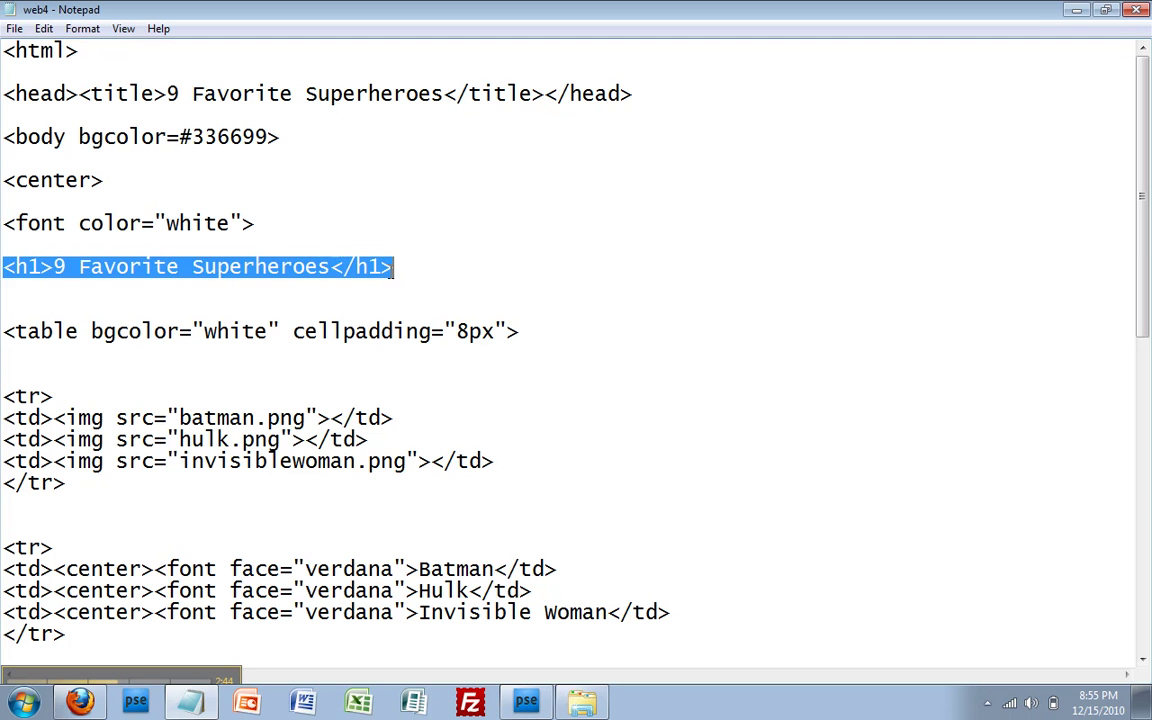
pyautogui.write('<img src="')
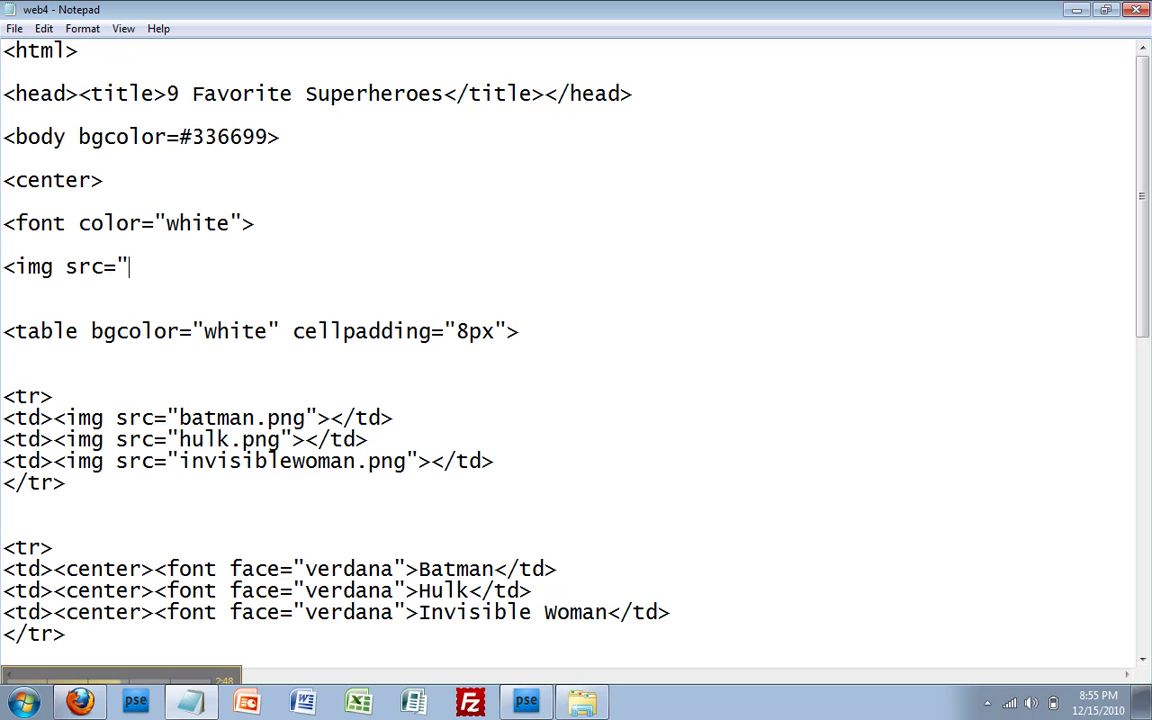
pyautogui.write('title.png">')
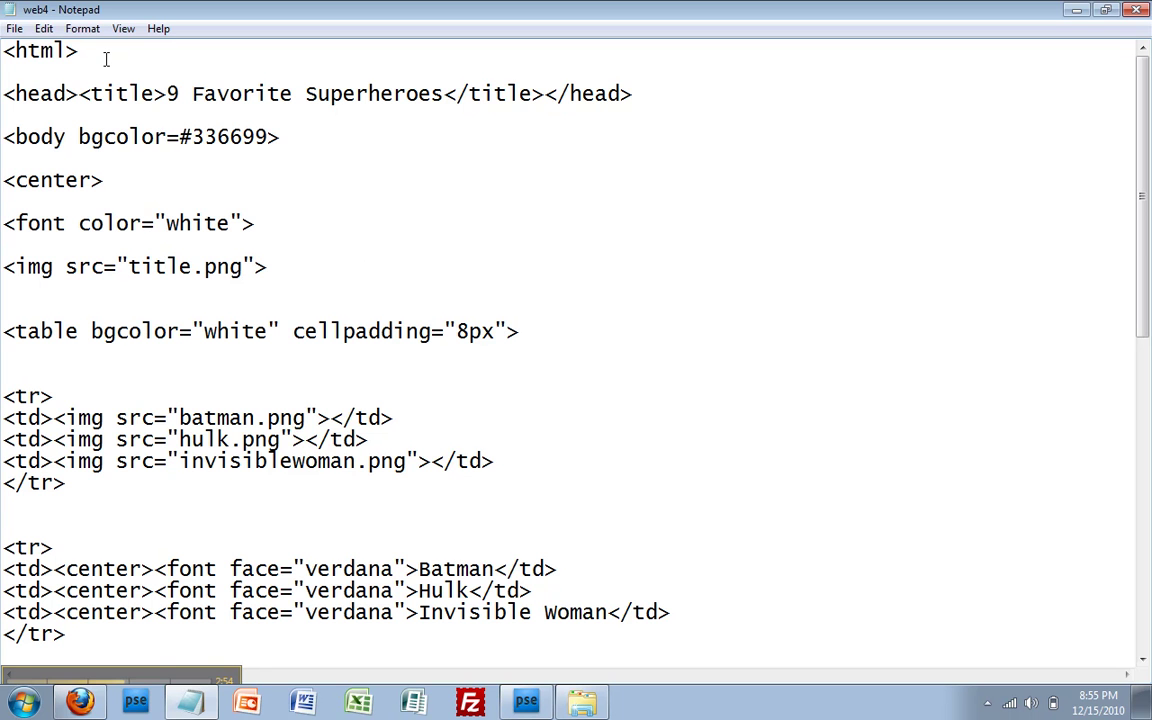
pyautogui.click(14, 28)
pyautogui.click(40, 82)
# Add a <br /> tag after the title image tag and save the file.
pyautogui.write('"><b')
pyautogui.click(14, 28)
pyautogui.click(40, 86)
# Switch to Firefox and reload the superheroes page to check the title banner.
pyautogui.click(80, 702)
pyautogui.click(90, 54)
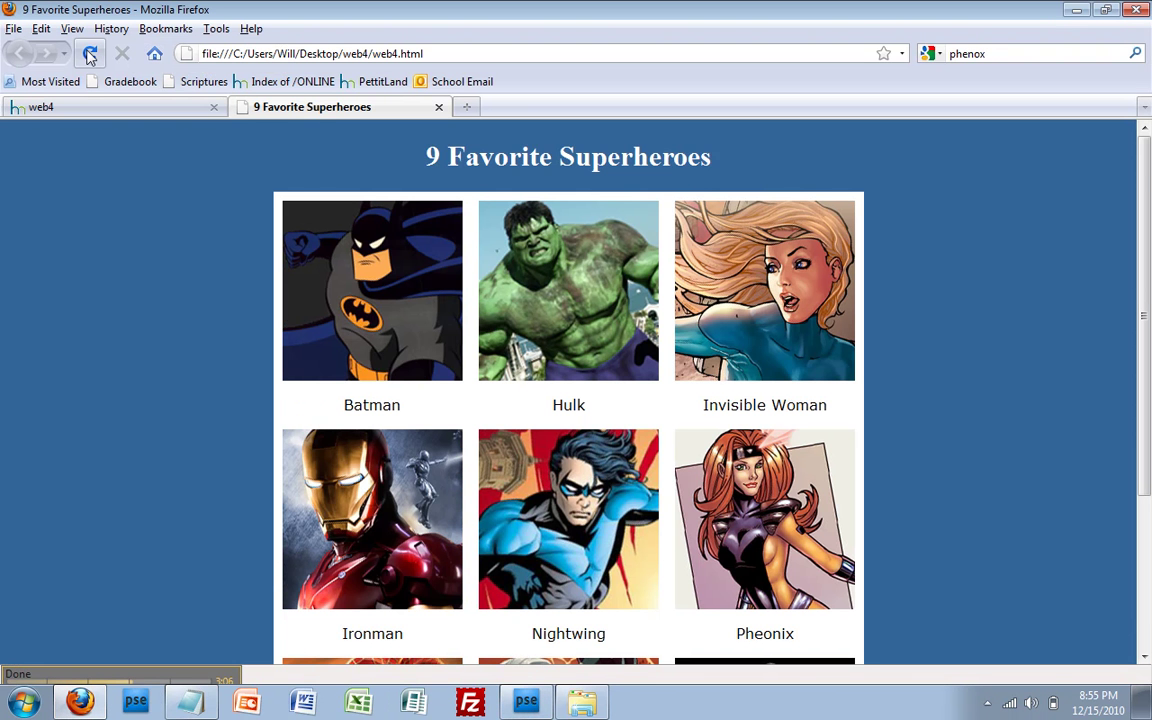
pyautogui.click(90, 54)
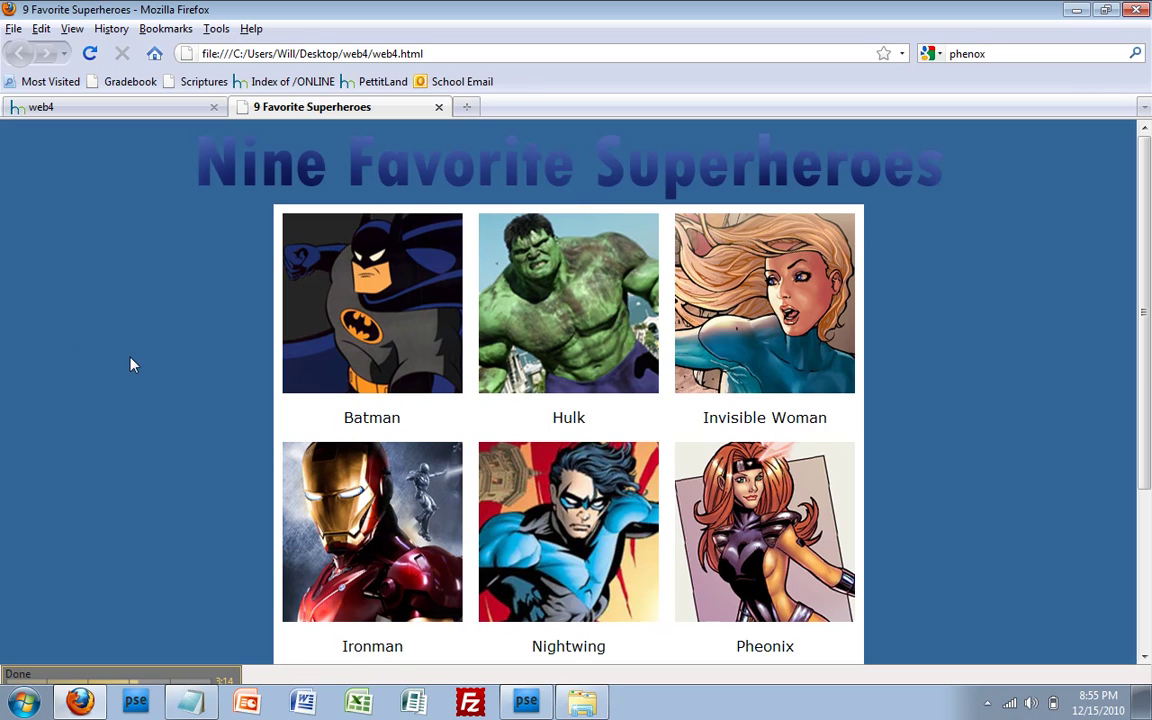
# Return to web4 in Notepad, set the body background color to #993366, and save the file.
pyautogui.click(191, 702)
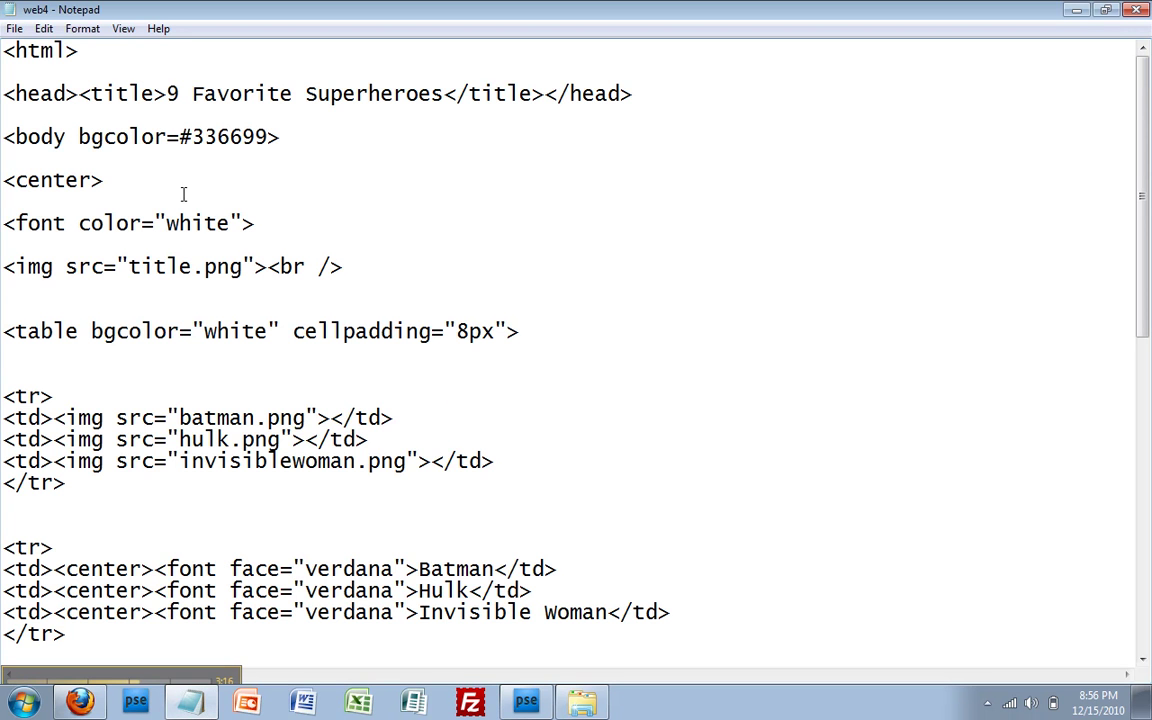
pyautogui.moveTo(191, 137); pyautogui.dragTo(242, 137)
pyautogui.write('9933')
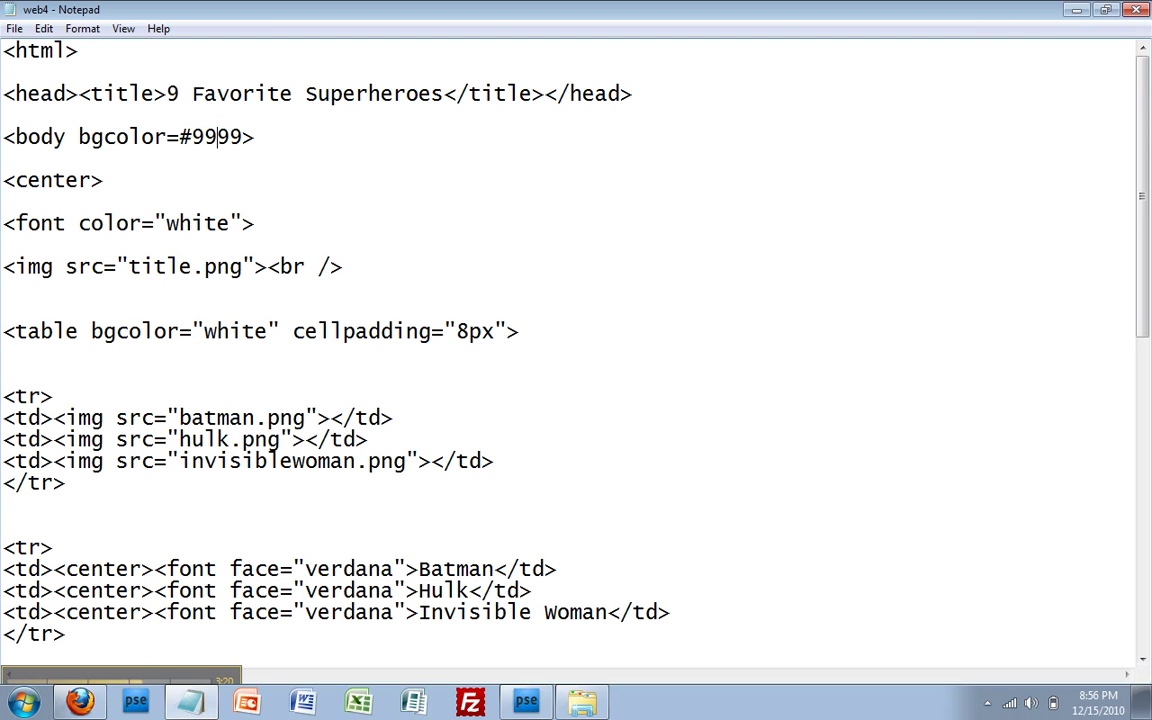
pyautogui.moveTo(242, 137); pyautogui.dragTo(268, 137)
pyautogui.write('66')
pyautogui.click(14, 30)
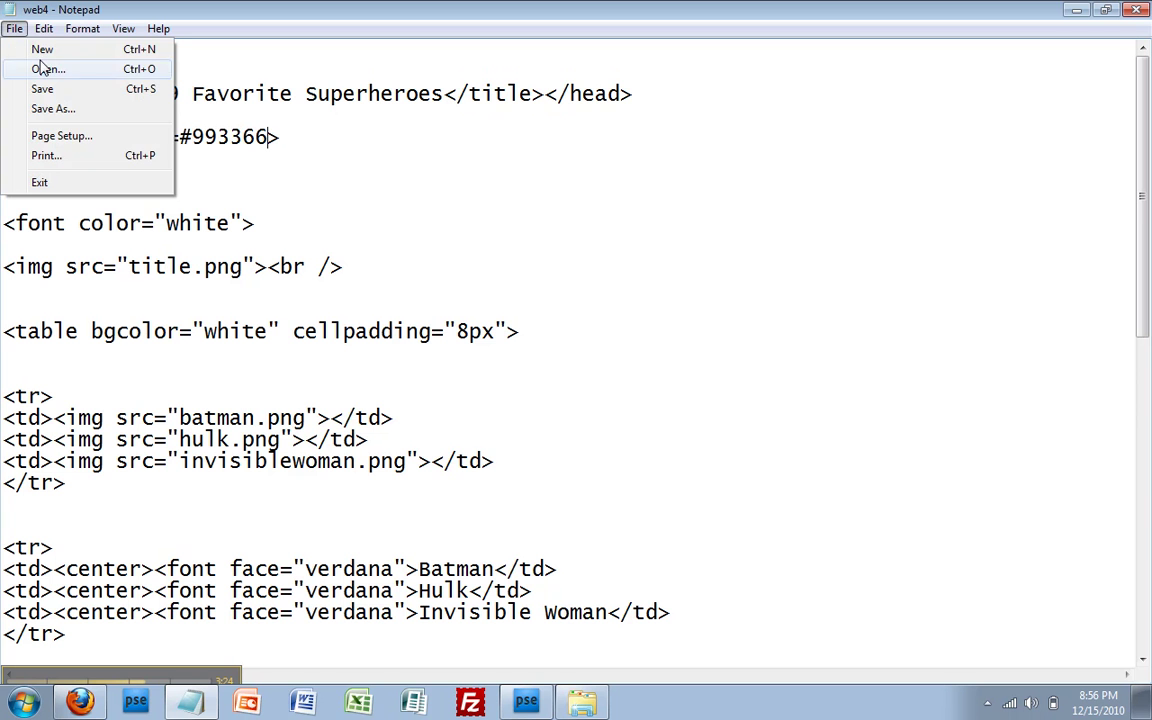
pyautogui.click(50, 88)
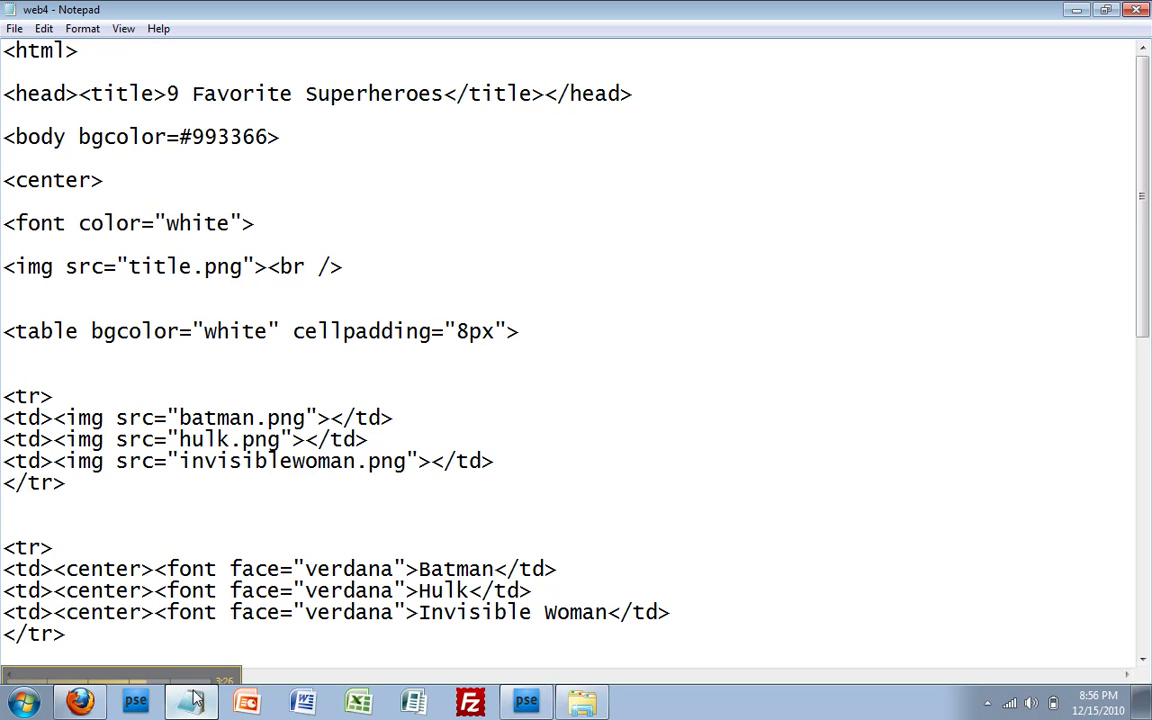
# Reload the superheroes page in Firefox and look over the whole page with its changed background.
pyautogui.click(80, 703)
pyautogui.click(89, 53)
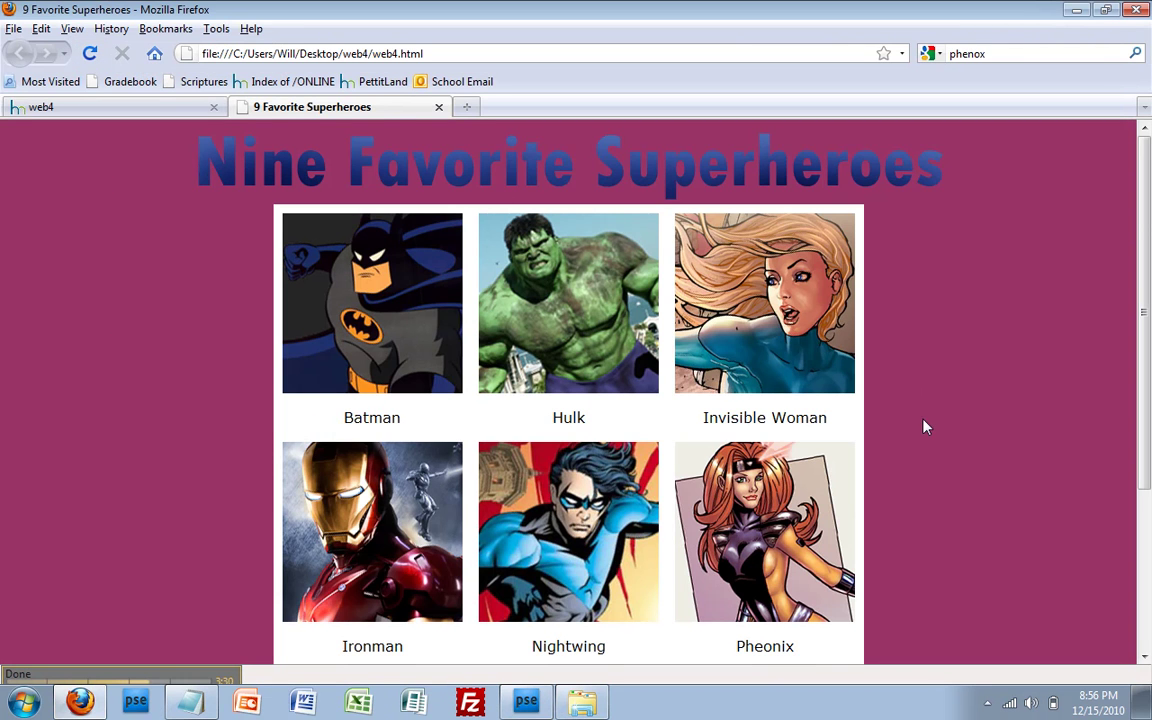
pyautogui.scroll(-3, 950, 550)
pyautogui.scroll(3, 956, 566)
pyautogui.scroll(-3, 900, 482)
pyautogui.scroll(3, 900, 482)
pyautogui.scroll(-3, 127, 365)
pyautogui.scroll(3, 127, 366)
pyautogui.moveTo(66, 557)
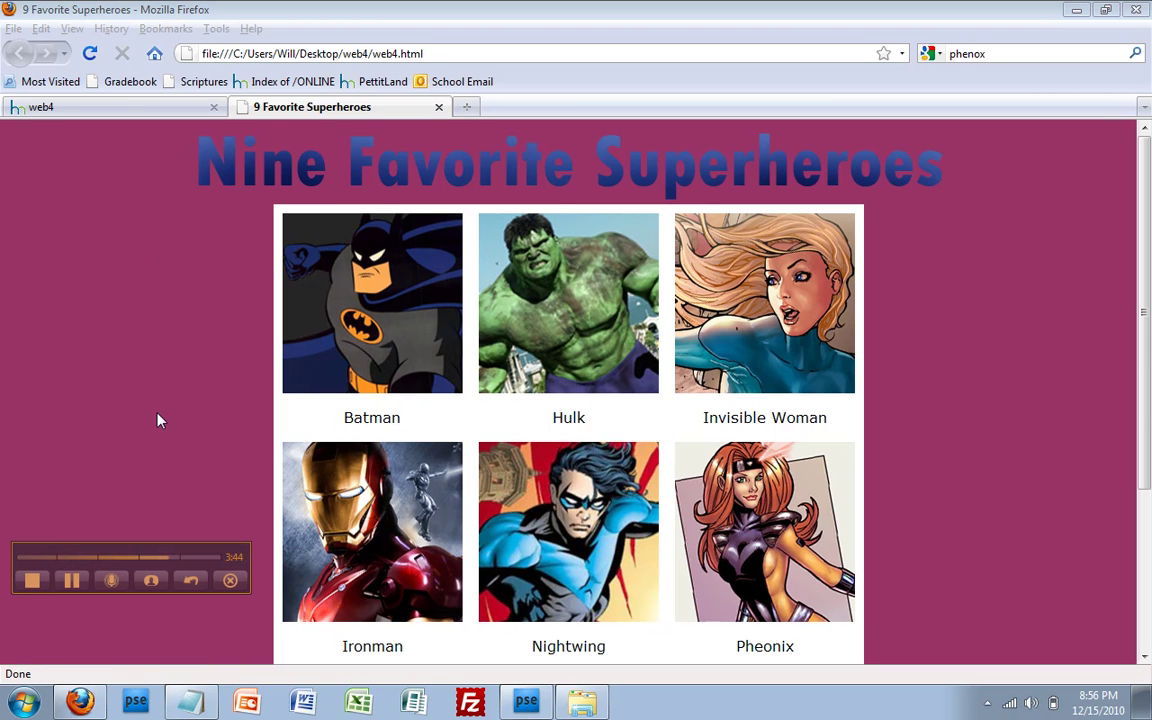